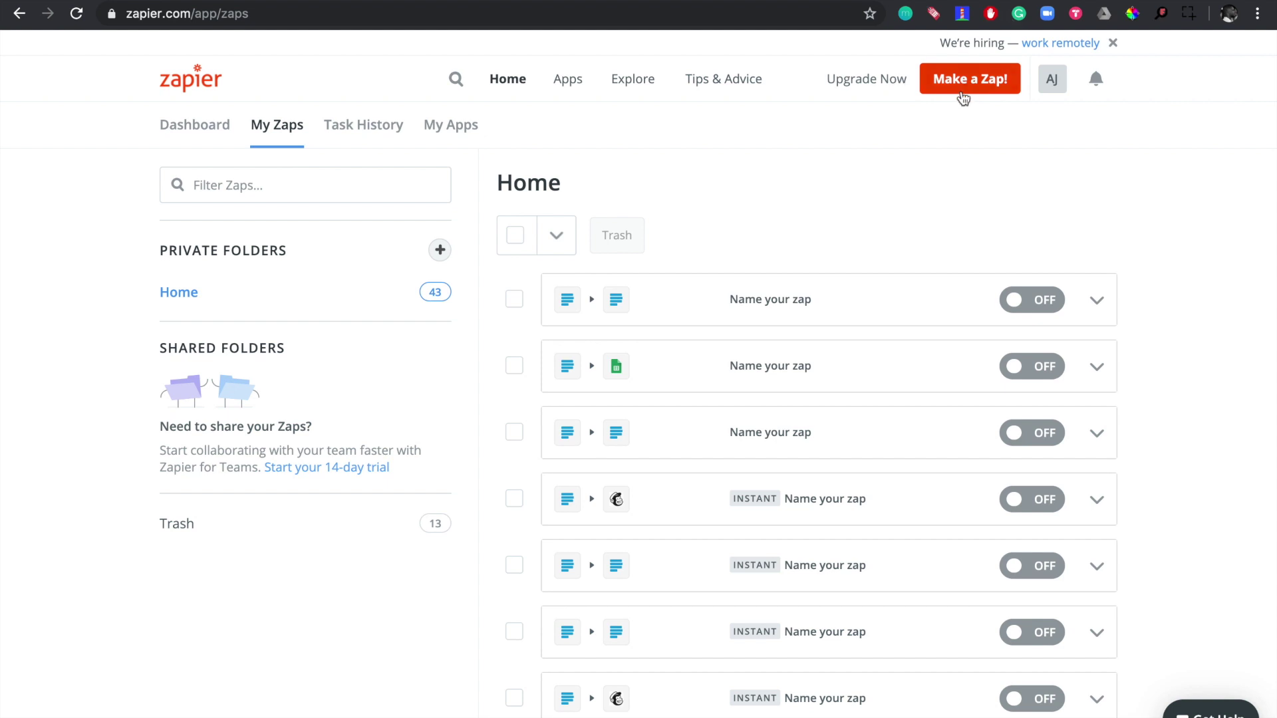
Step: Create a new Zap with Paystack (1.0.0) as the trigger app and New Transaction as its trigger
left_click(960, 89)
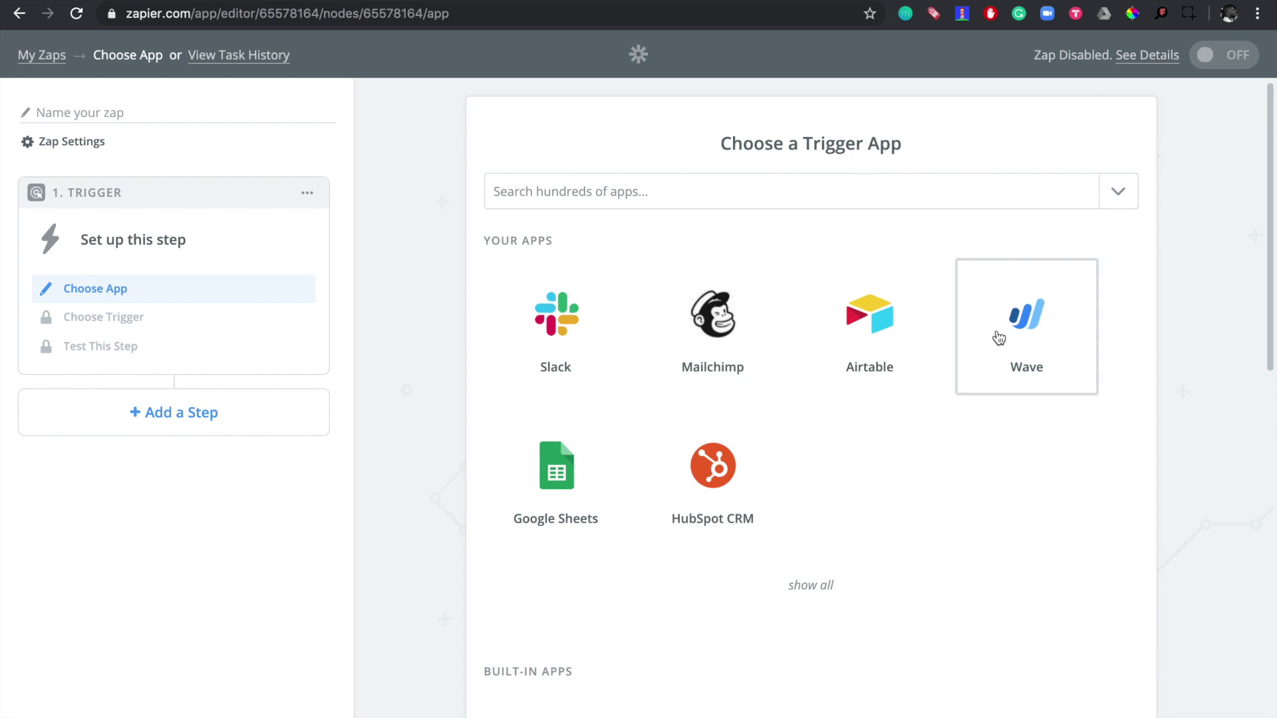
left_click(693, 203)
type("paysta")
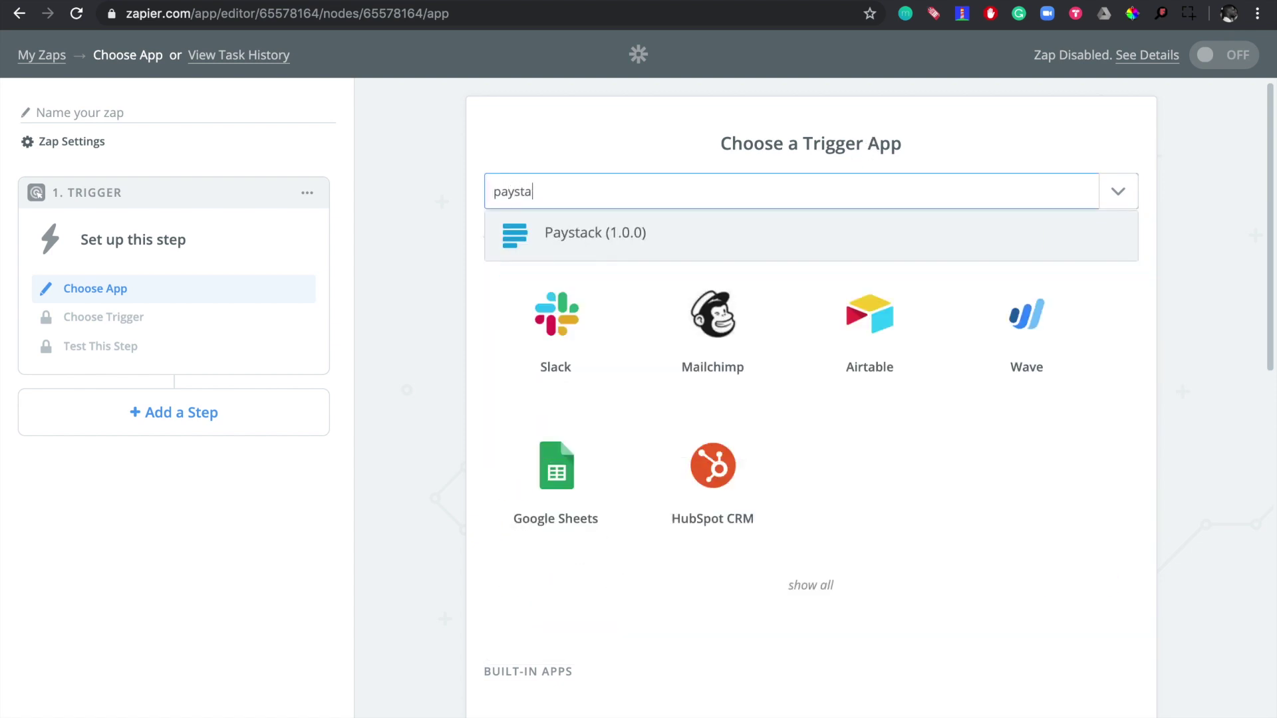
left_click(577, 245)
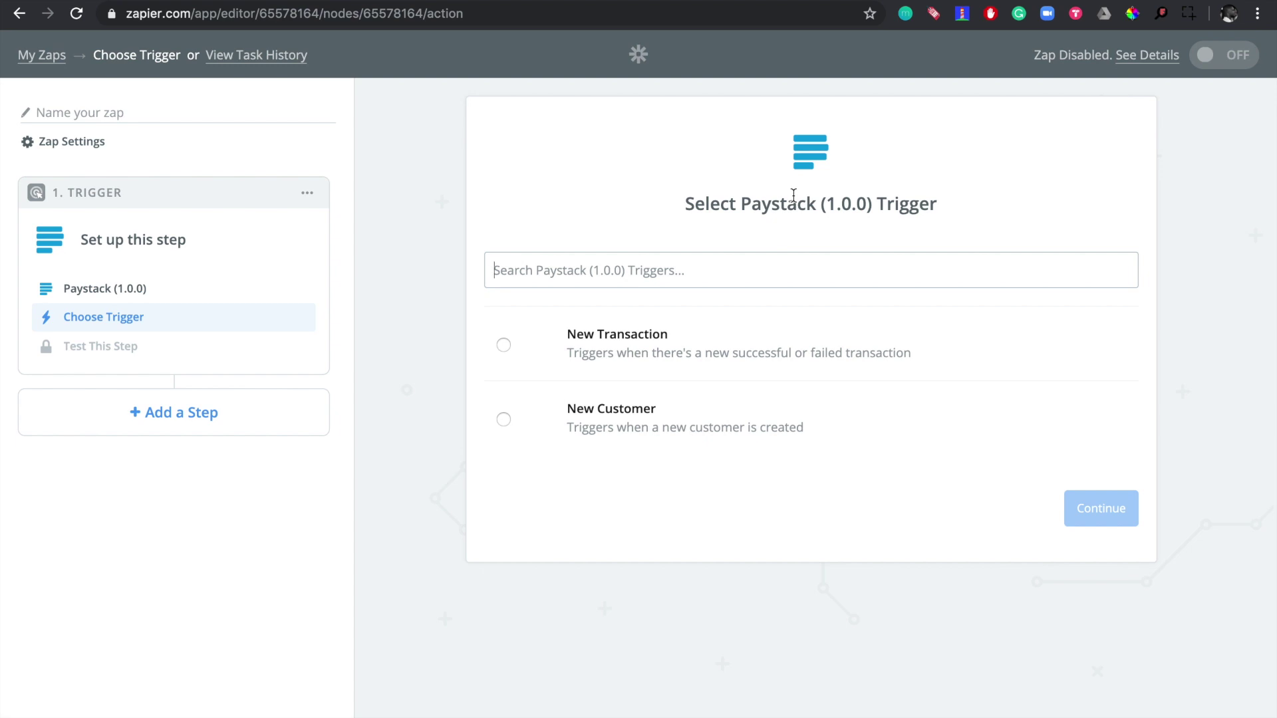
left_click(618, 346)
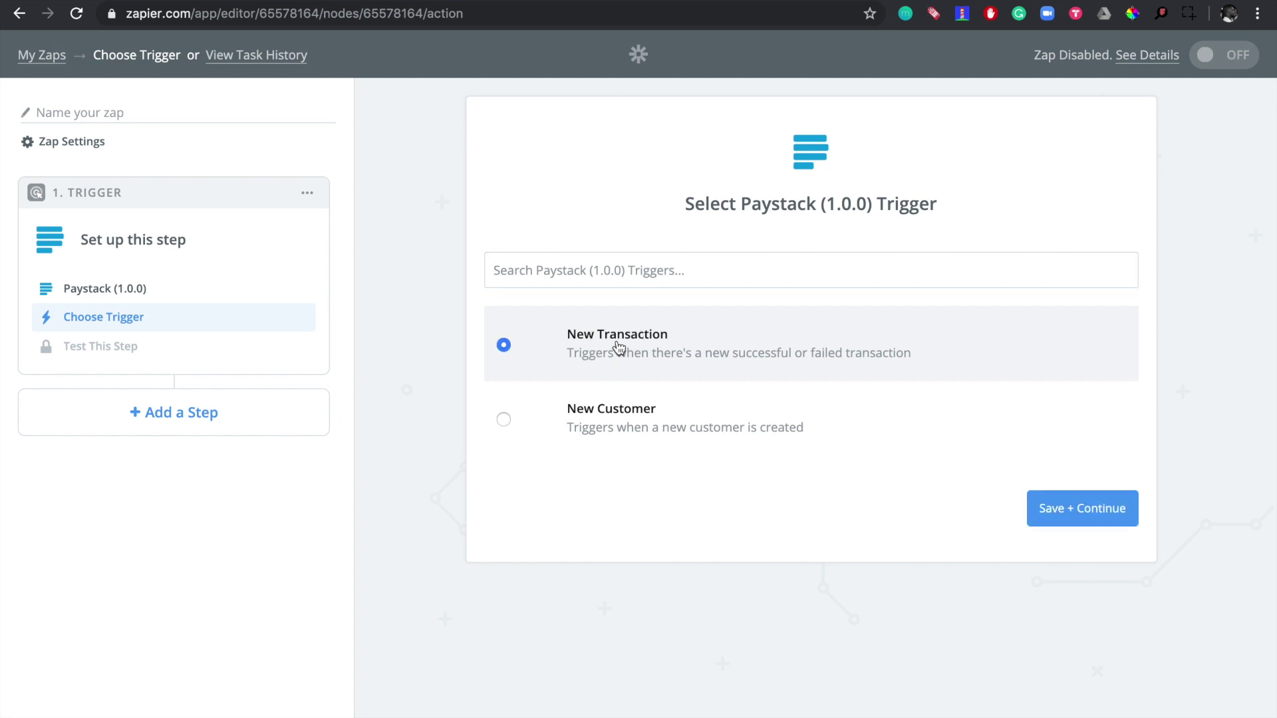
left_click(1072, 510)
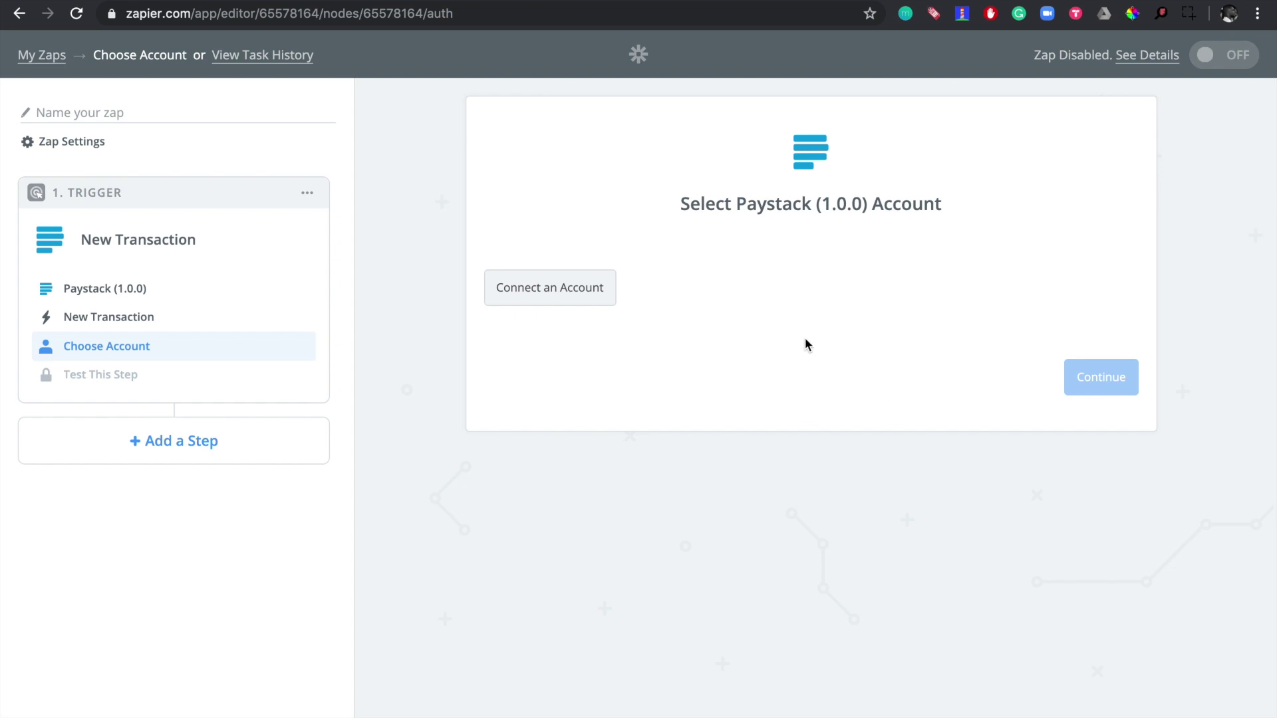
Step: Start connecting a Paystack account, then copy the live secret key from the API Keys & Webhooks settings in the Paystack dashboard
left_click(558, 290)
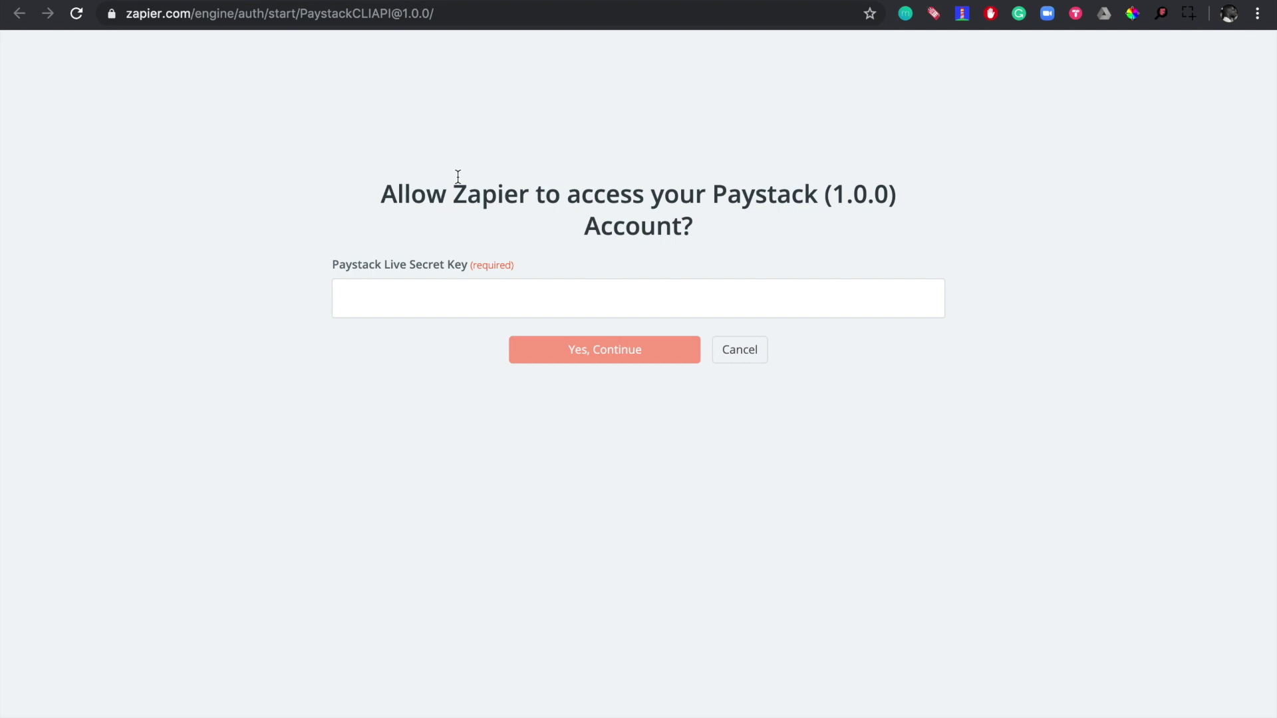
left_click(594, 30)
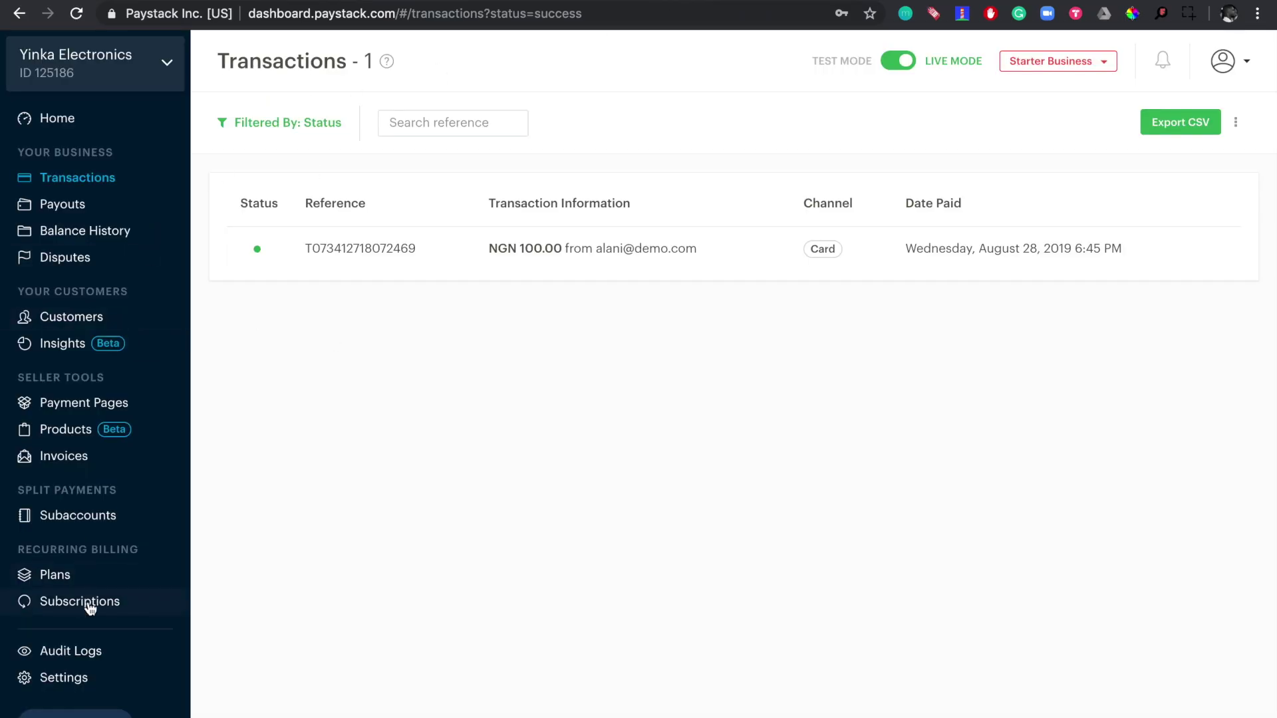
left_click(71, 681)
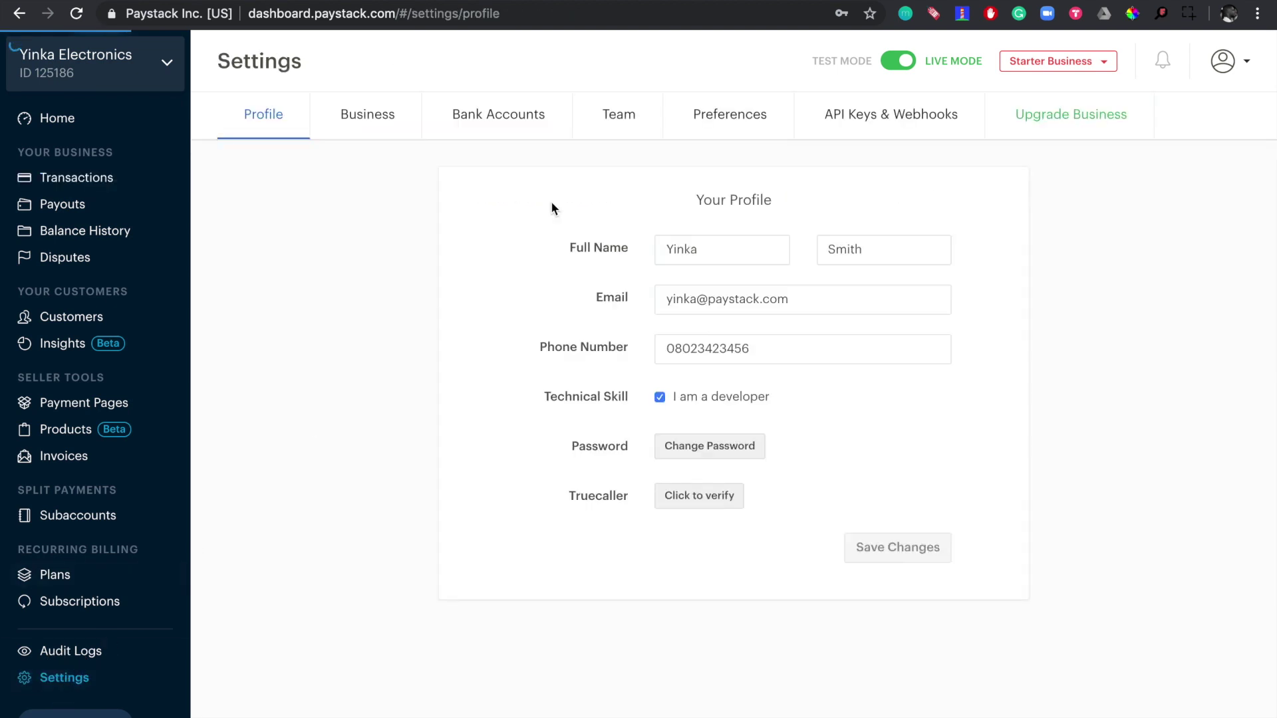
left_click(879, 120)
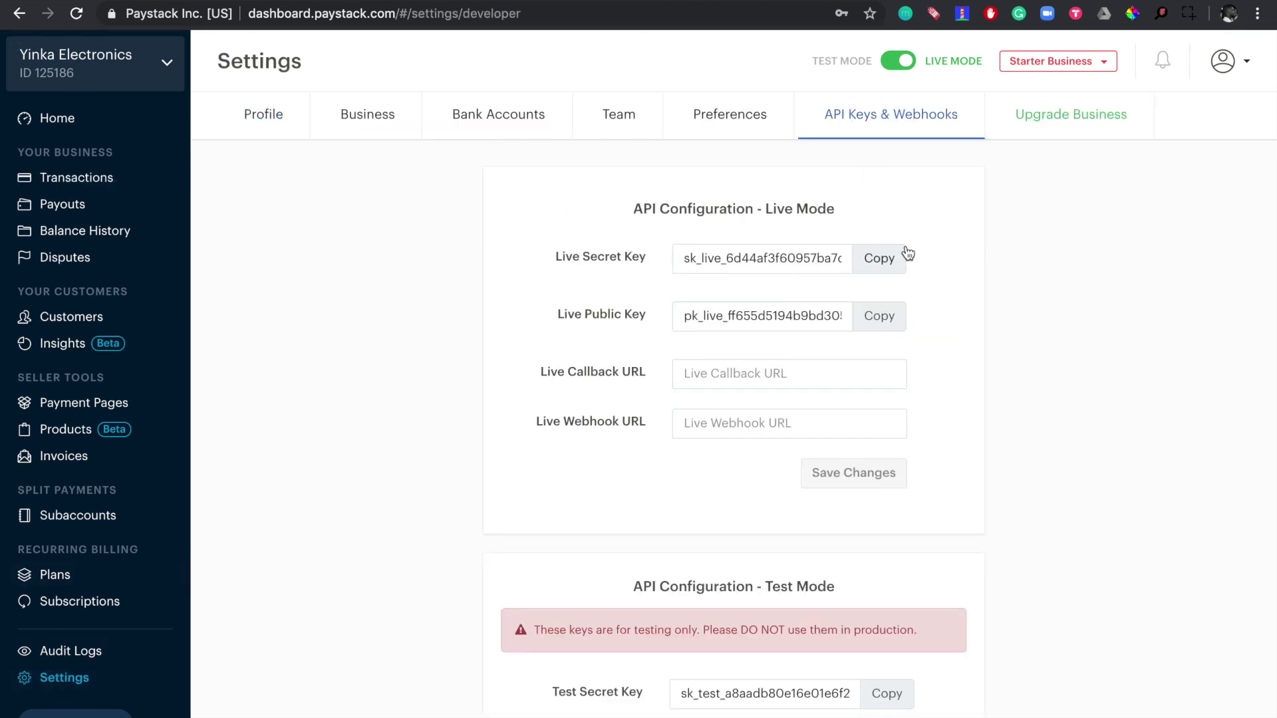
left_click(882, 263)
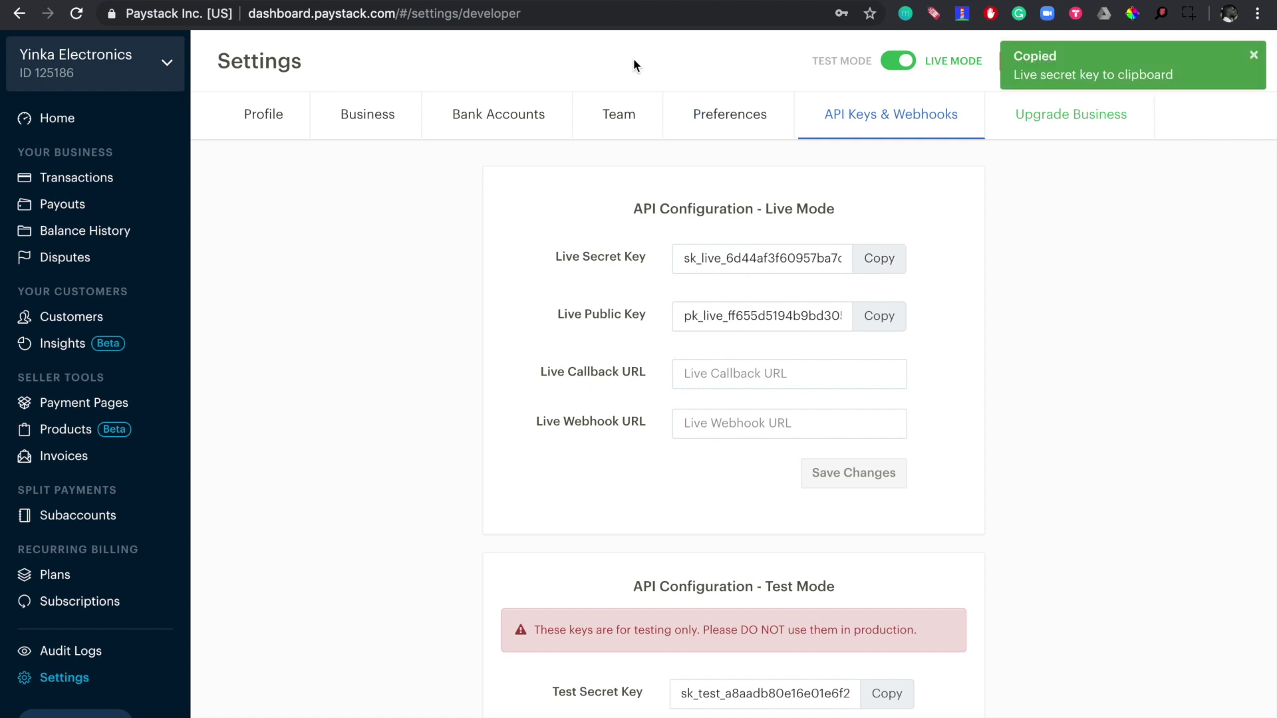
Step: Paste the Paystack live secret key into Zapier's access request and authorize the connection
left_click(280, 0)
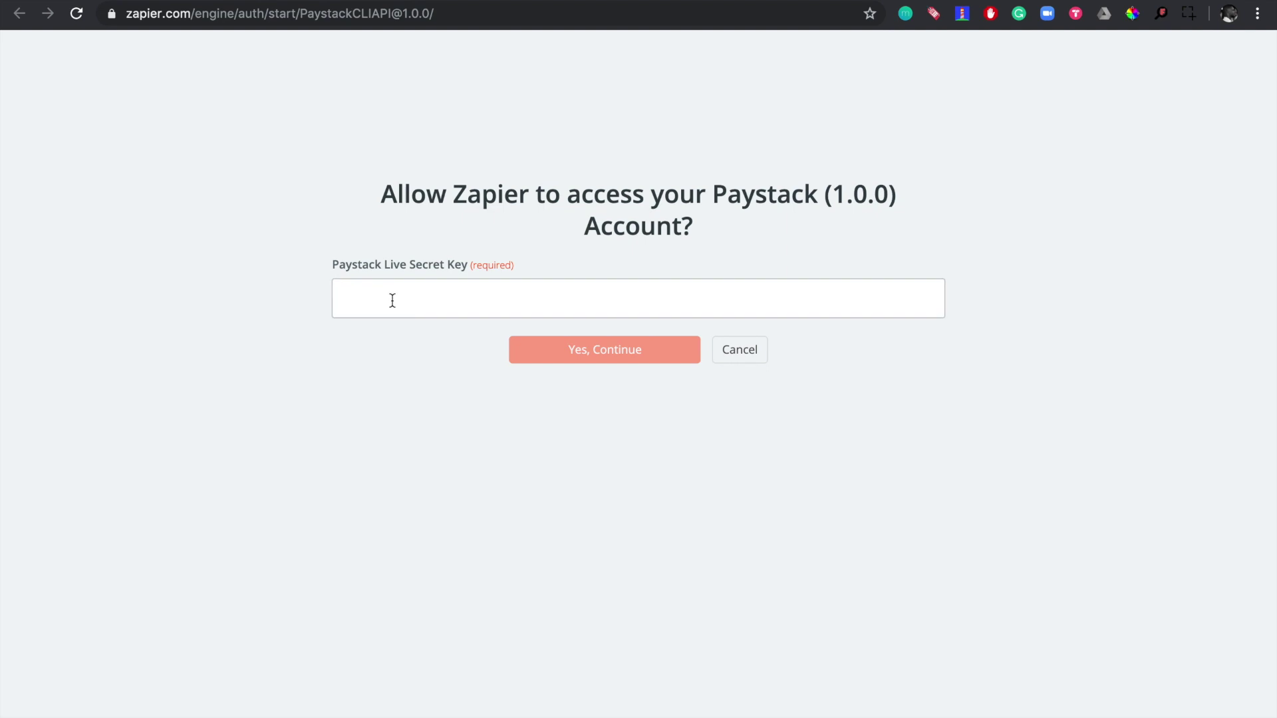
key("ctrl+v")
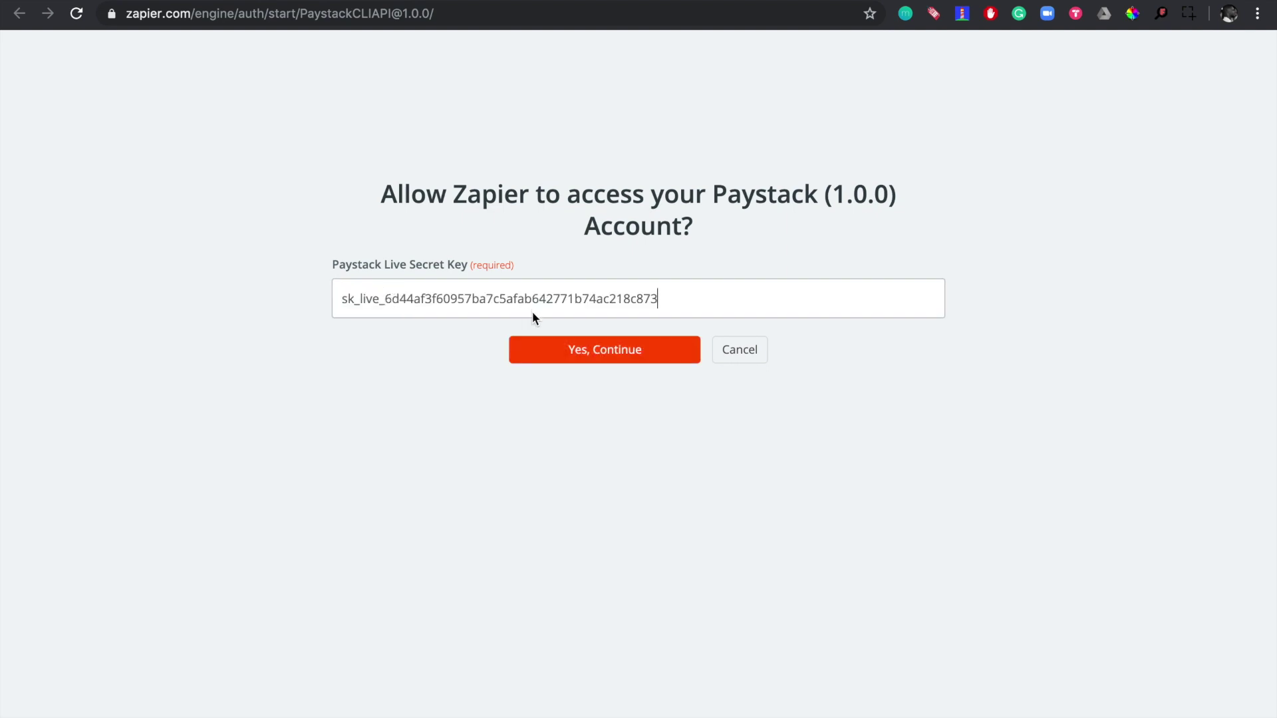
left_click(579, 353)
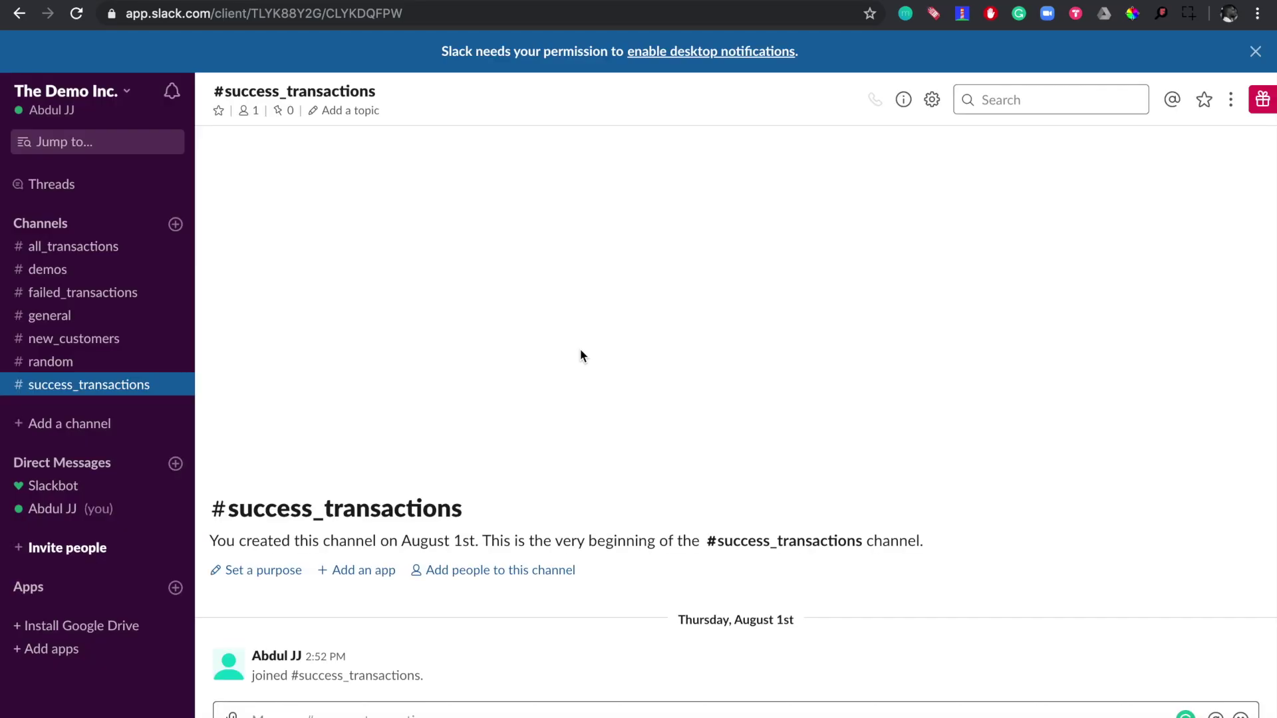
Step: Return to the Zap editor, test the connected Yinka Electronics Paystack account and save it for the trigger
left_click(153, 3)
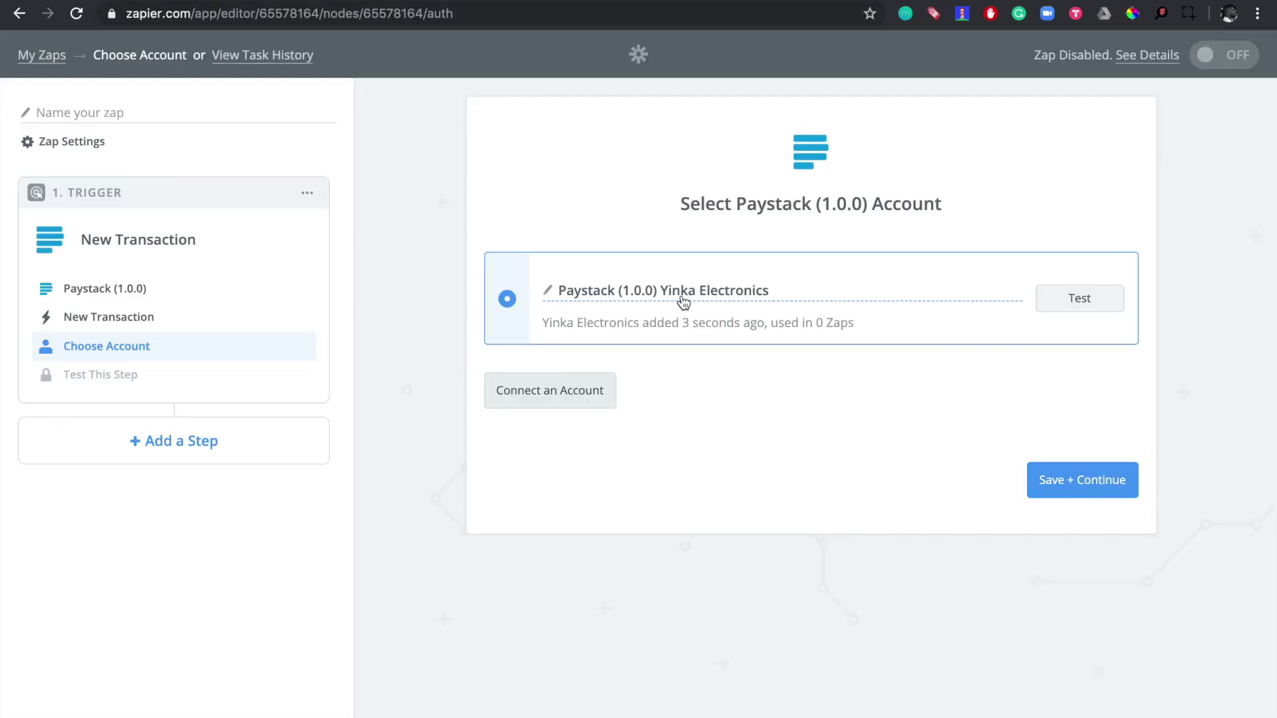
left_click(1069, 301)
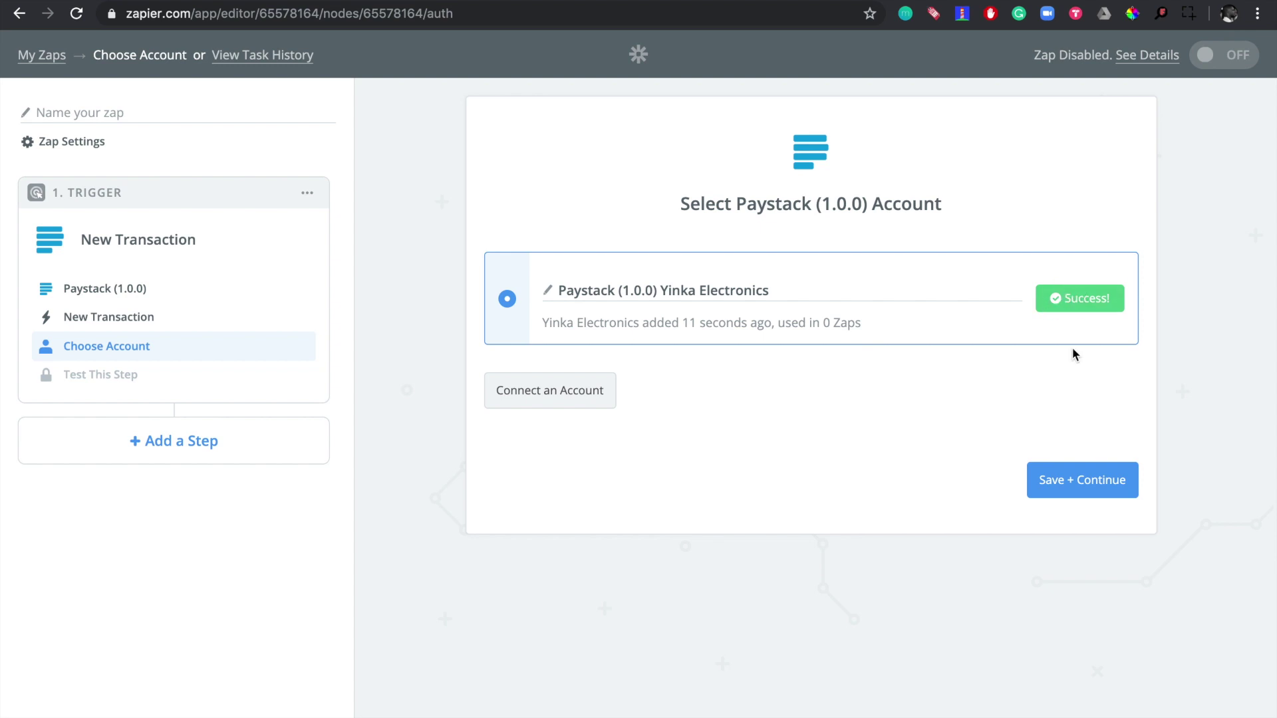
left_click(1070, 479)
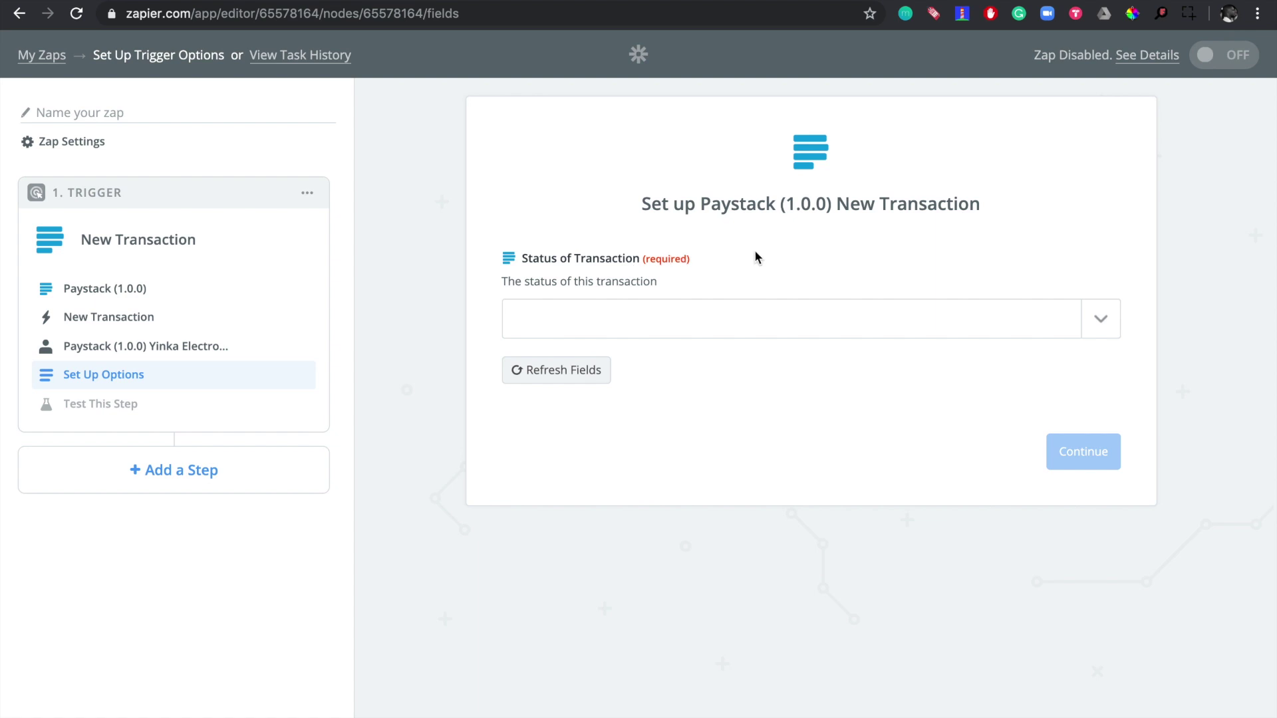
Step: Set the trigger's Status of Transaction to Success and accept the New Transaction A sample
left_click(1098, 324)
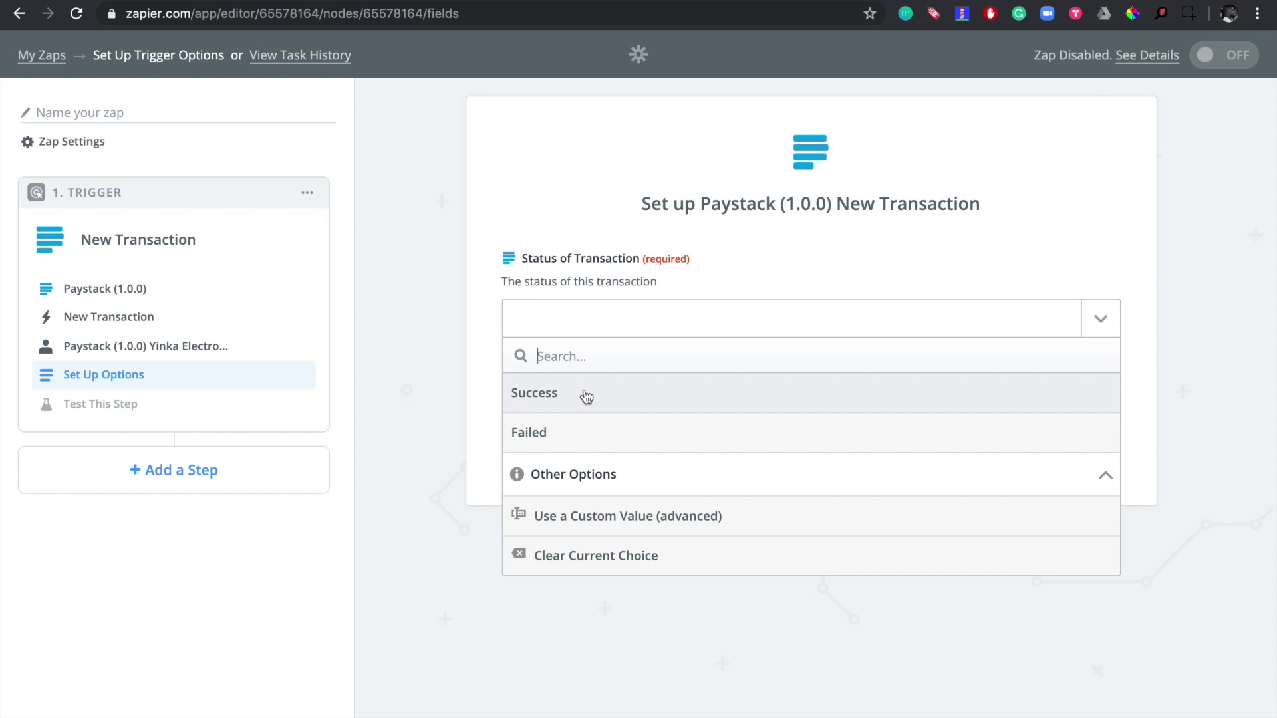
left_click(528, 395)
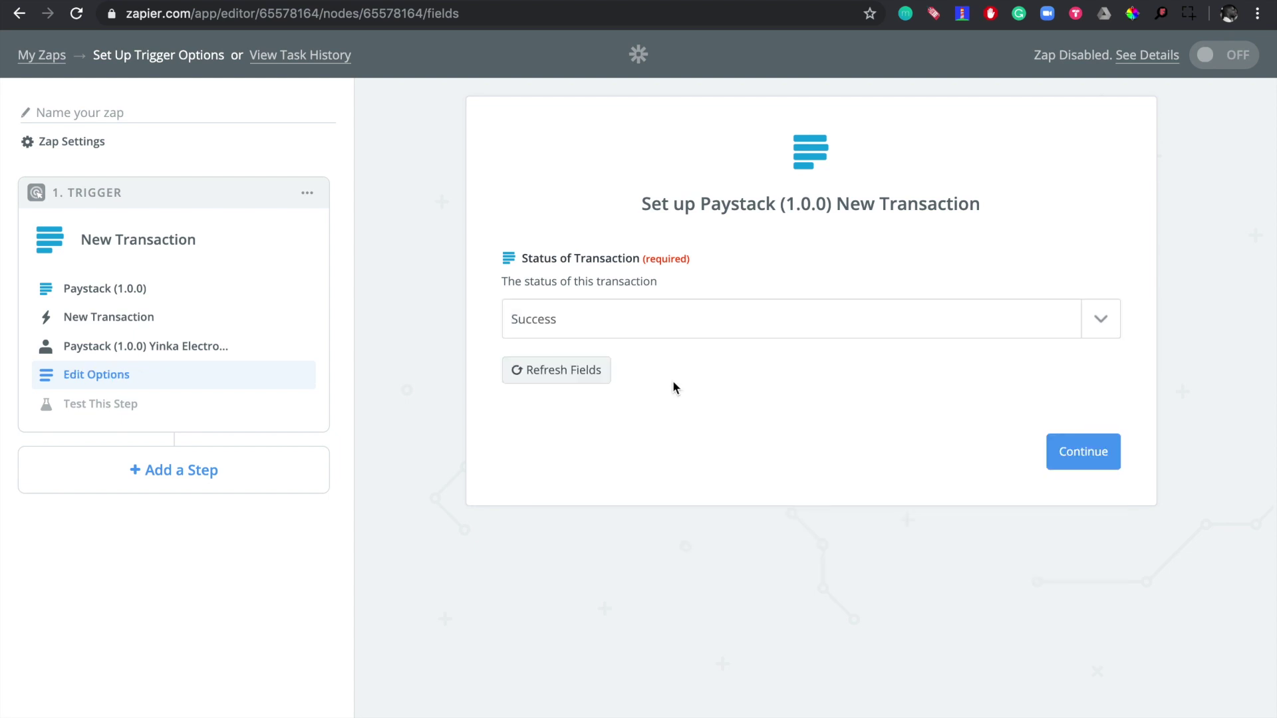
left_click(1078, 451)
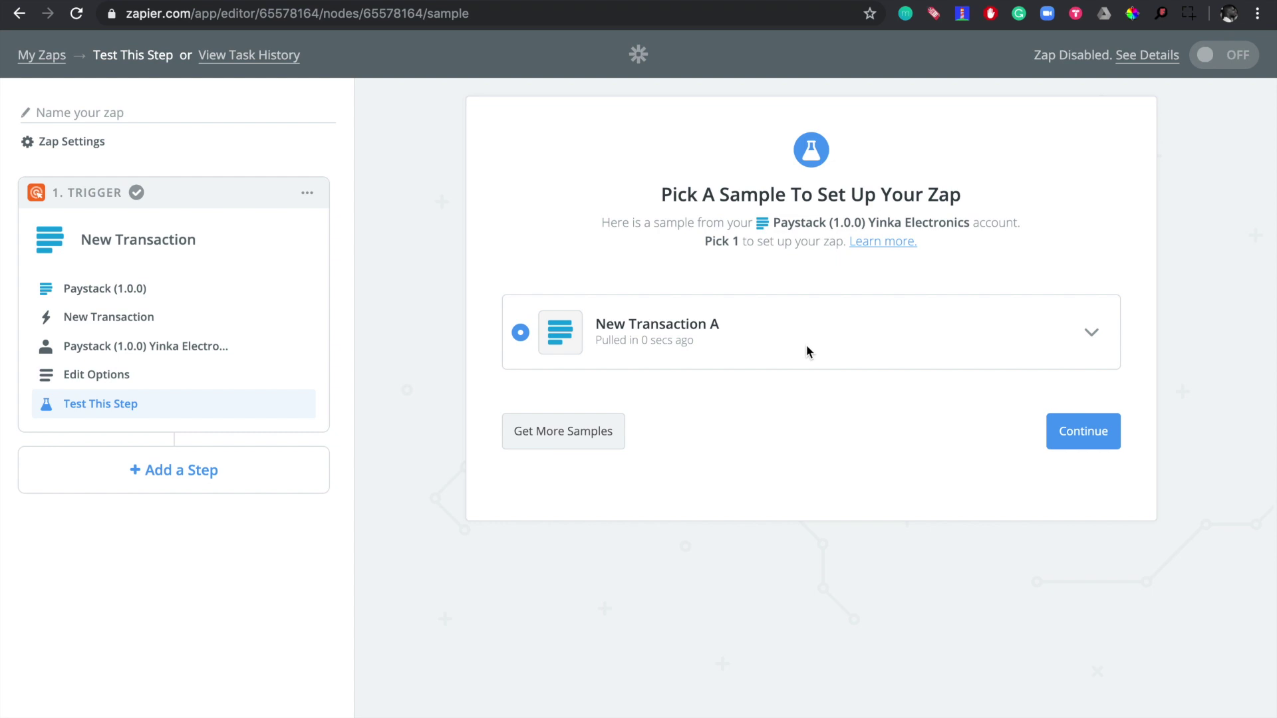
left_click(1070, 429)
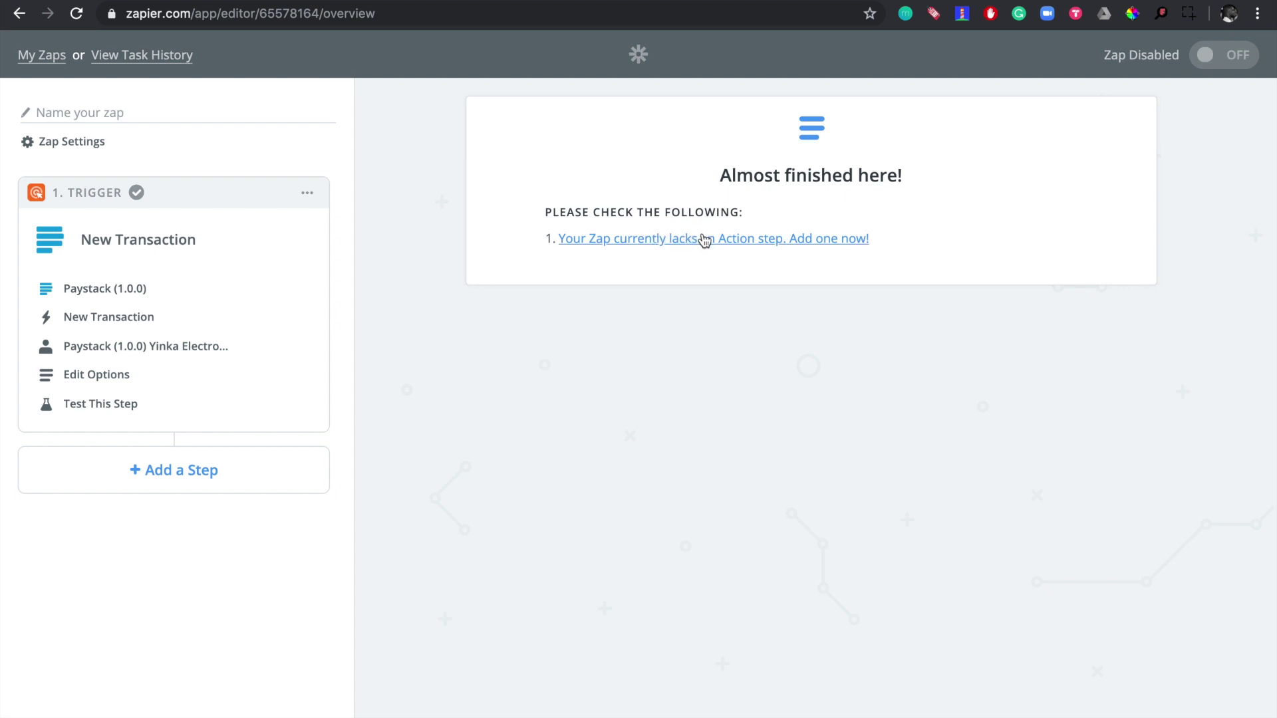
Step: Add an action step to the Zap using Slack with the Send Channel Message action
left_click(741, 248)
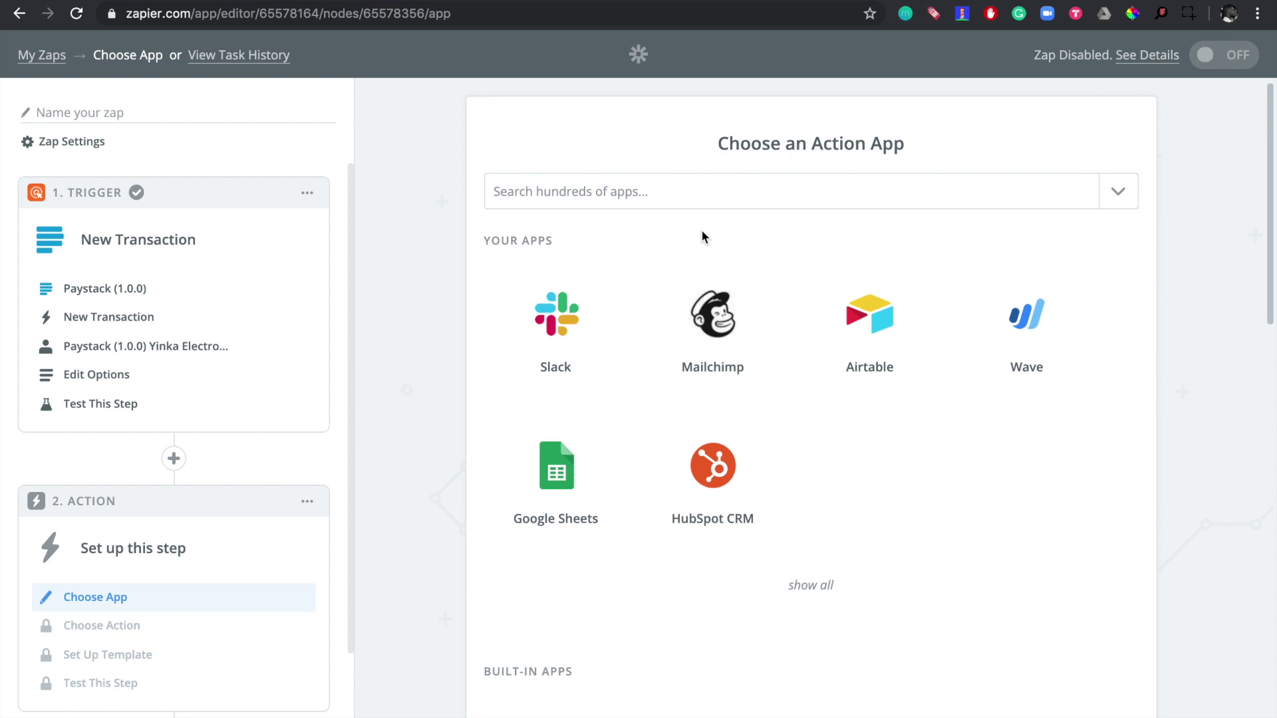
left_click(664, 193)
type("slack")
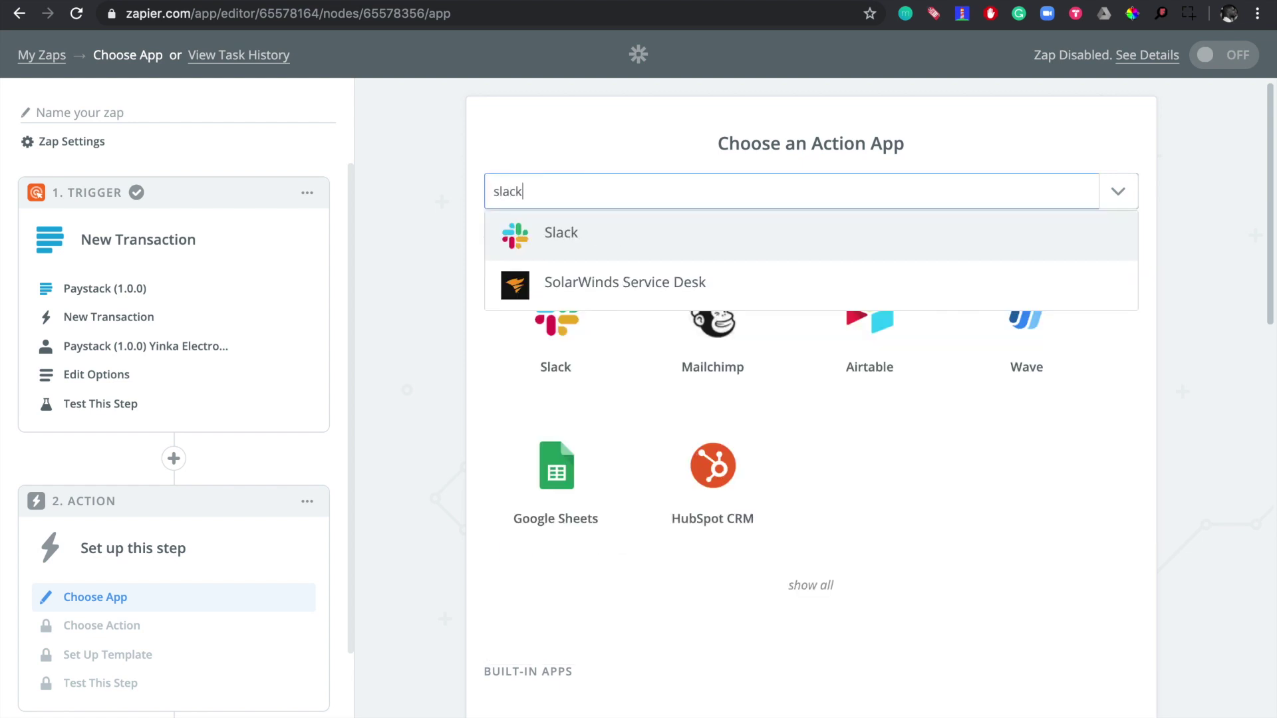
left_click(599, 230)
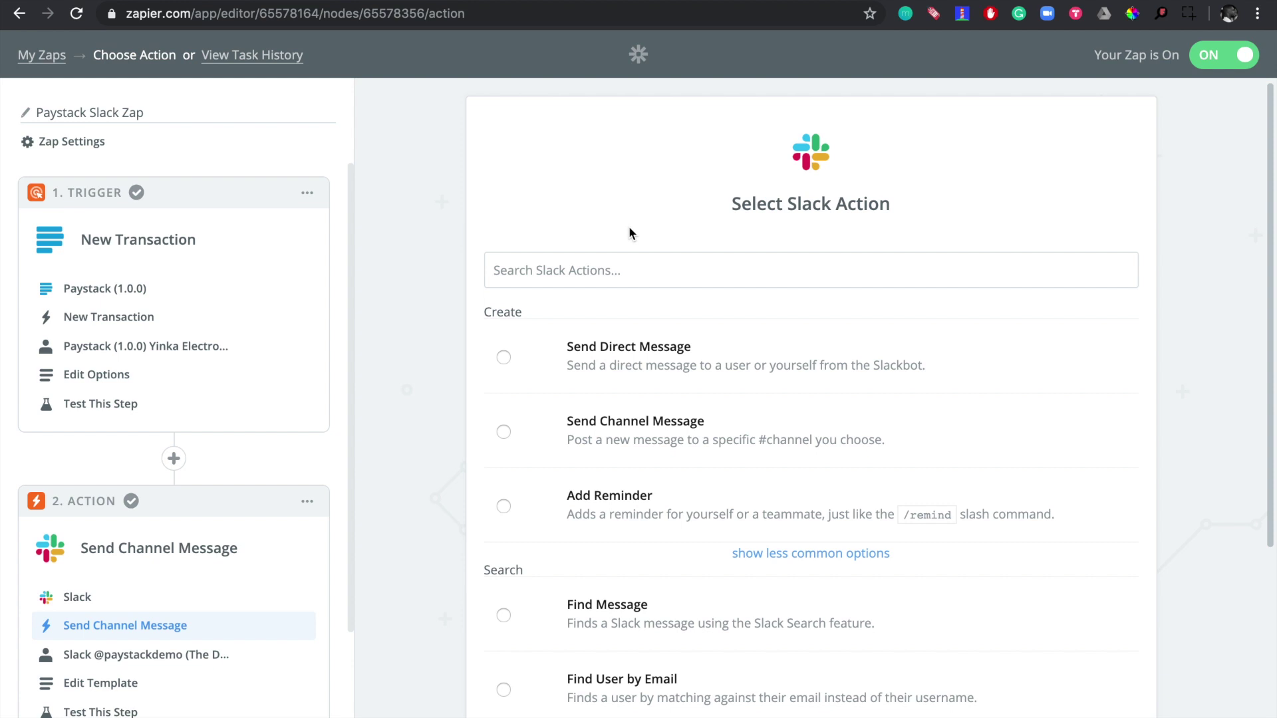
left_click(652, 434)
scroll(652, 434, "down", 5)
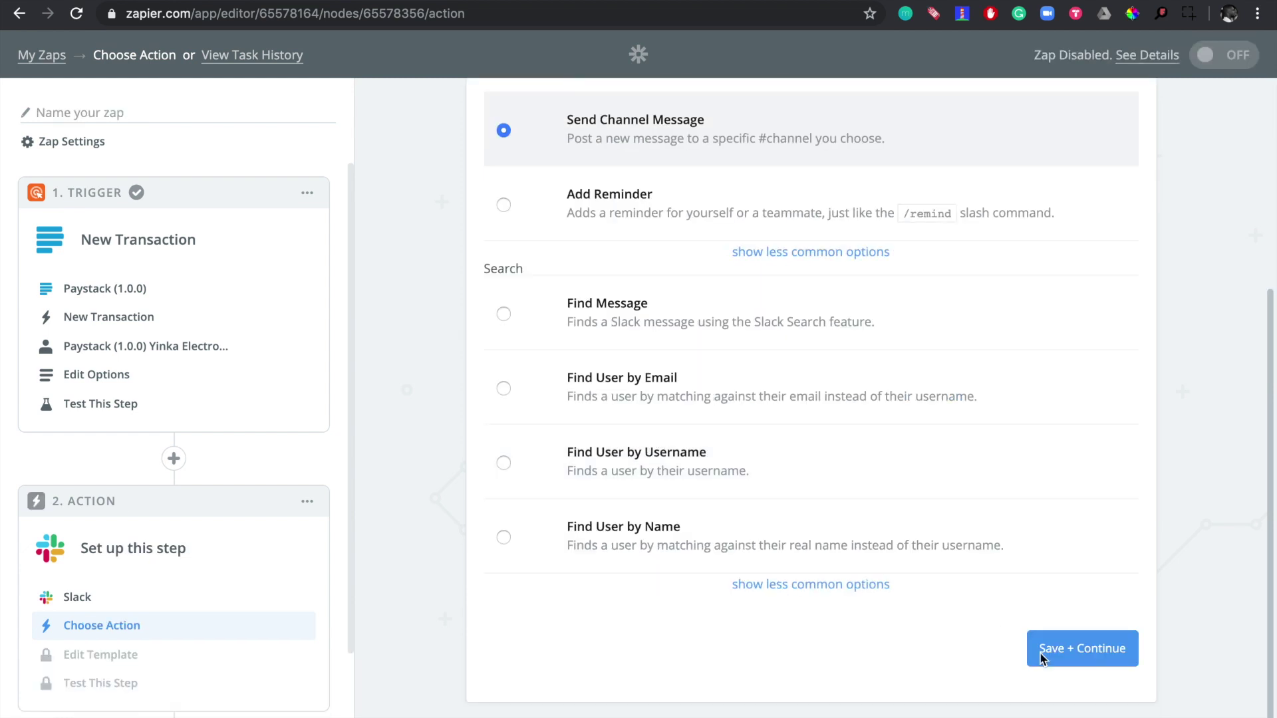
left_click(1088, 655)
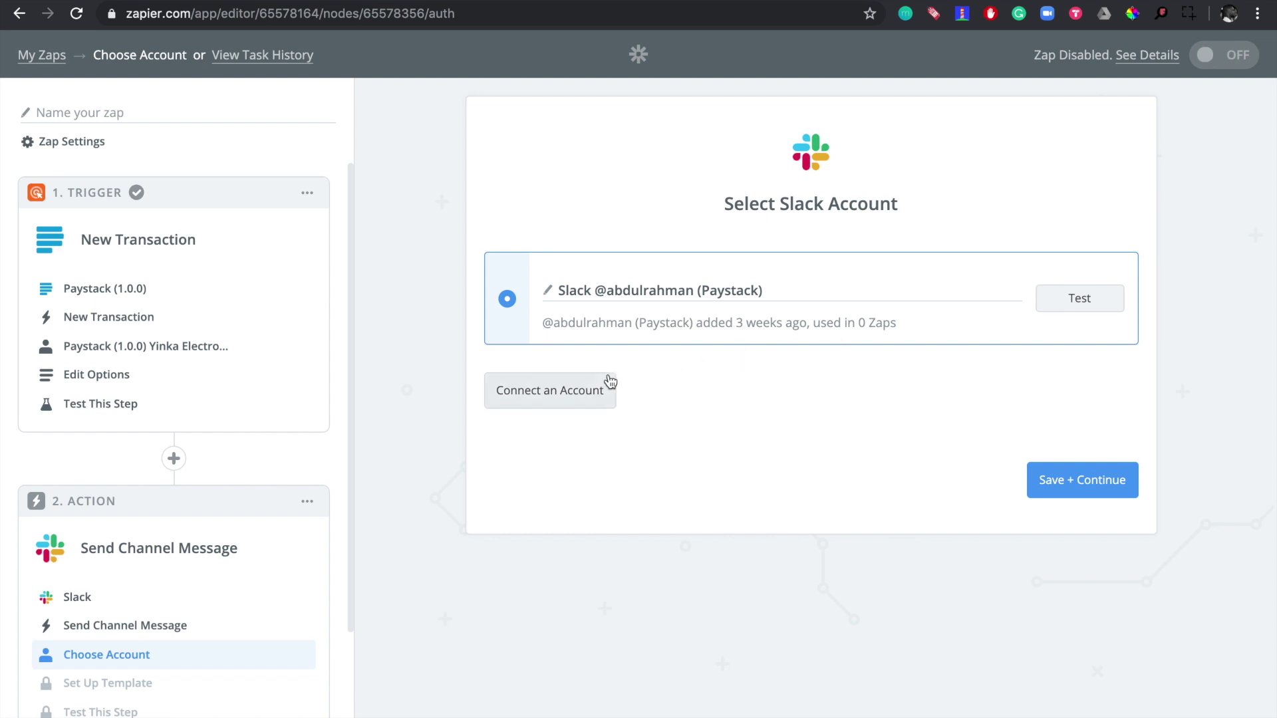
Step: Connect The Demo Inc. Slack workspace by allowing Zapier's requested permissions, then test and save that account for the action
left_click(565, 395)
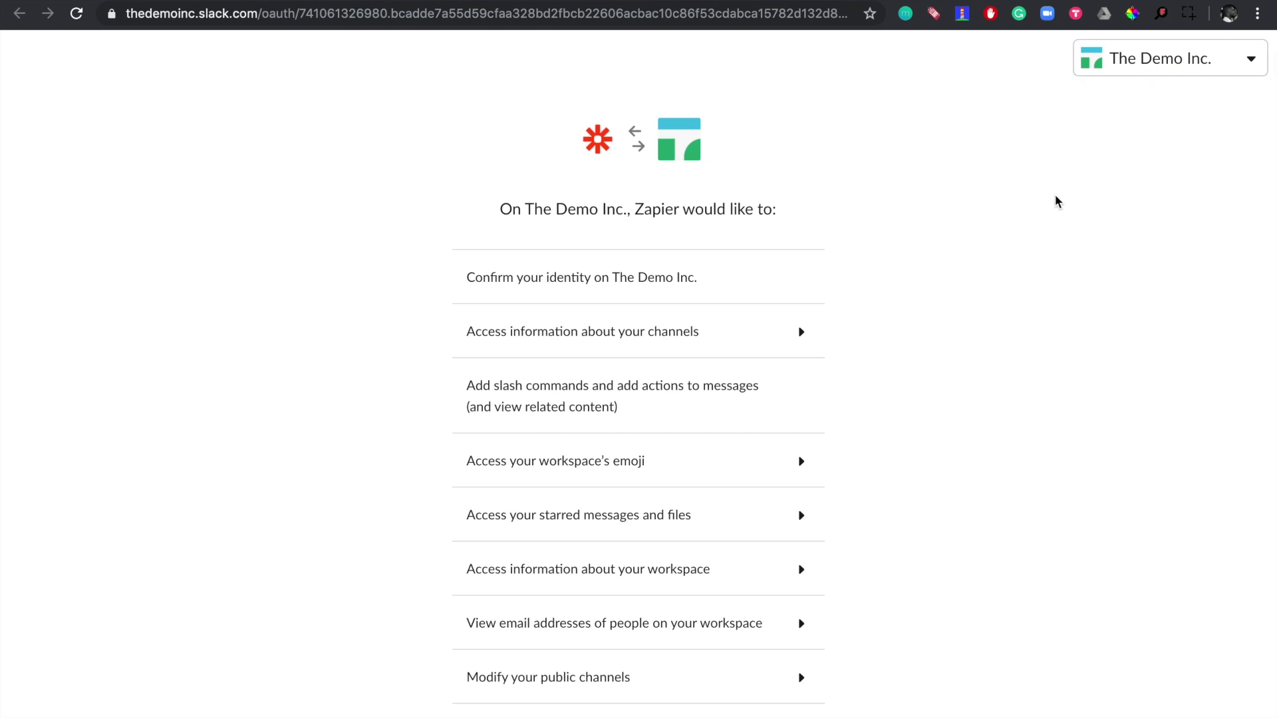
scroll(986, 291, "down", 3)
scroll(986, 290, "down", 7)
scroll(987, 291, "up", 3)
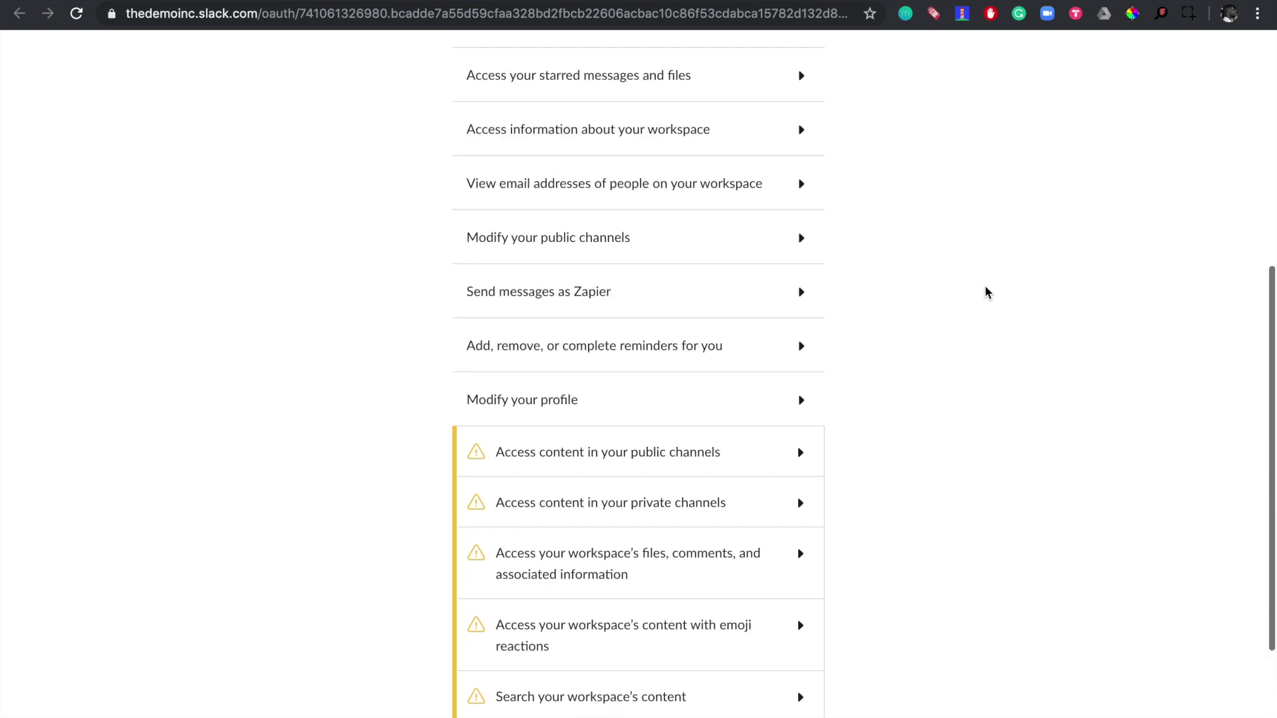
scroll(986, 293, "up", 7)
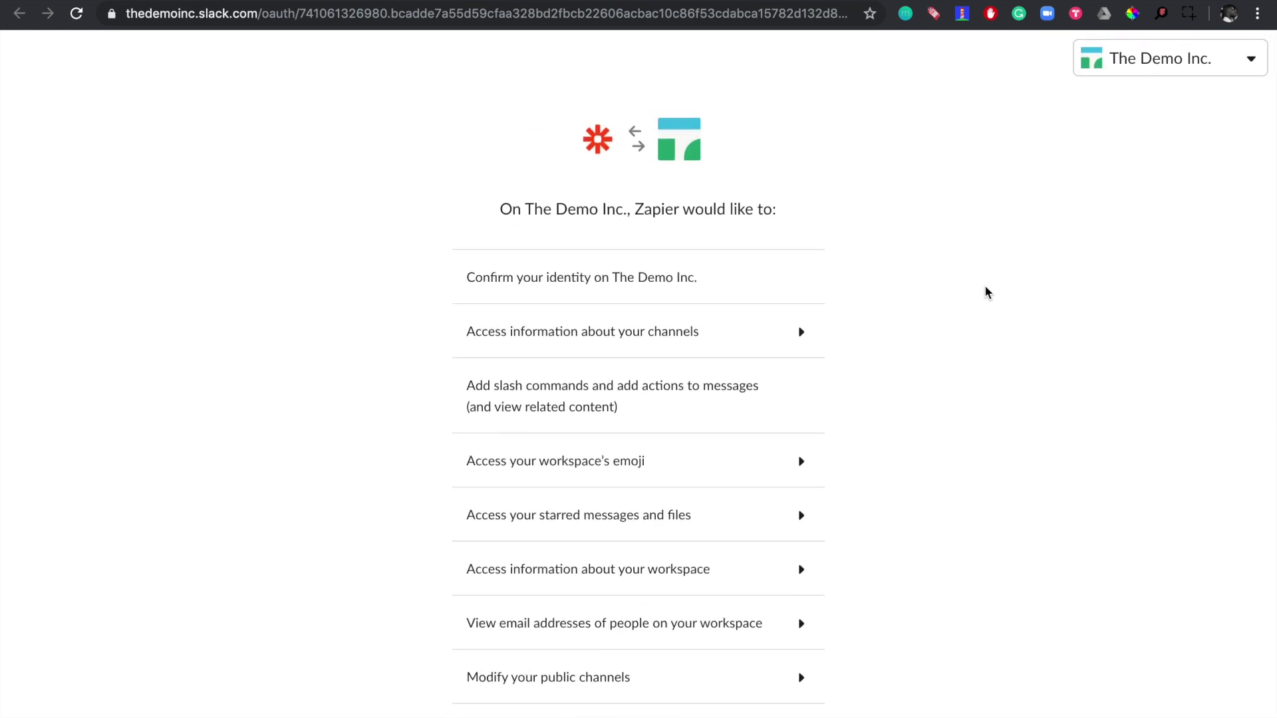
scroll(987, 292, "down", 10)
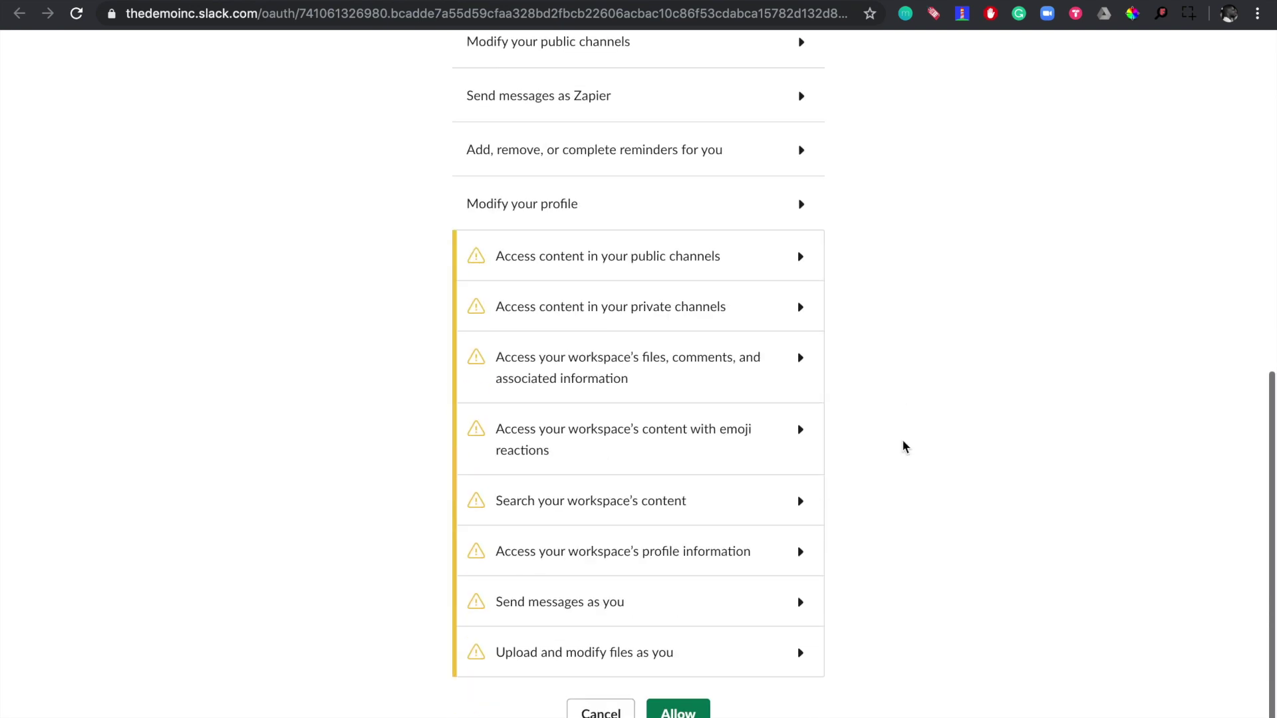
left_click(680, 713)
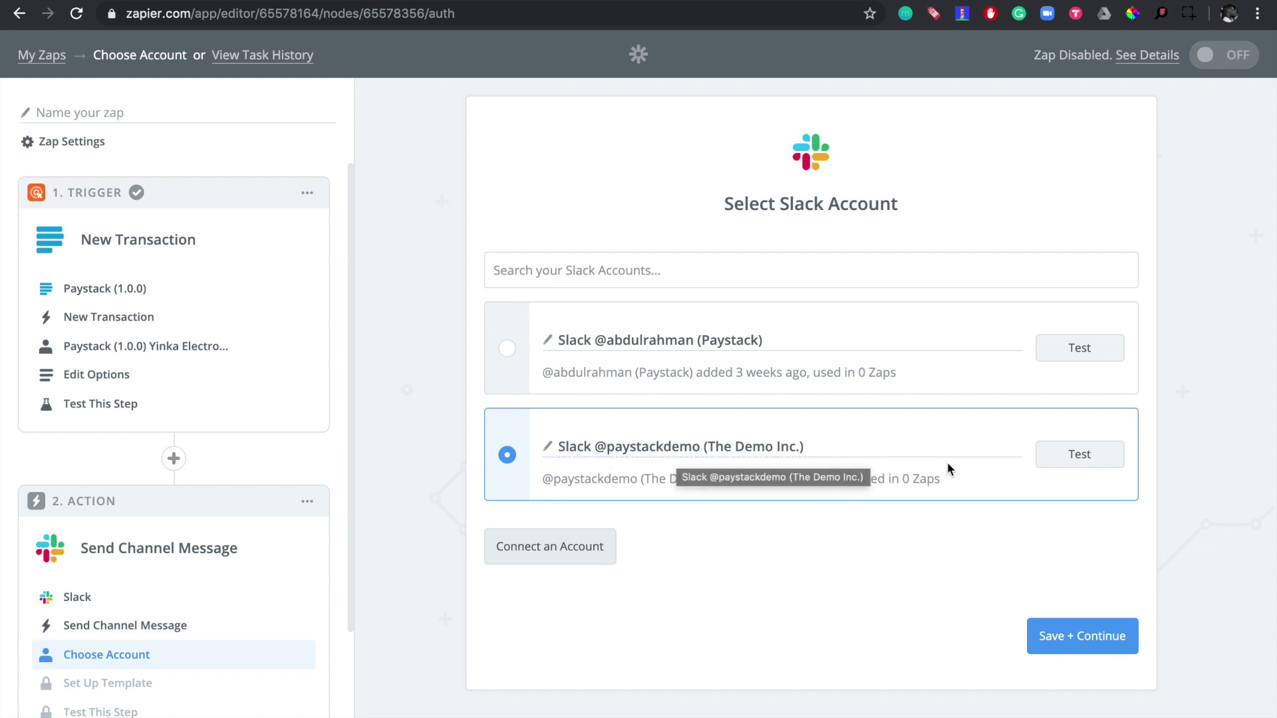
left_click(1088, 457)
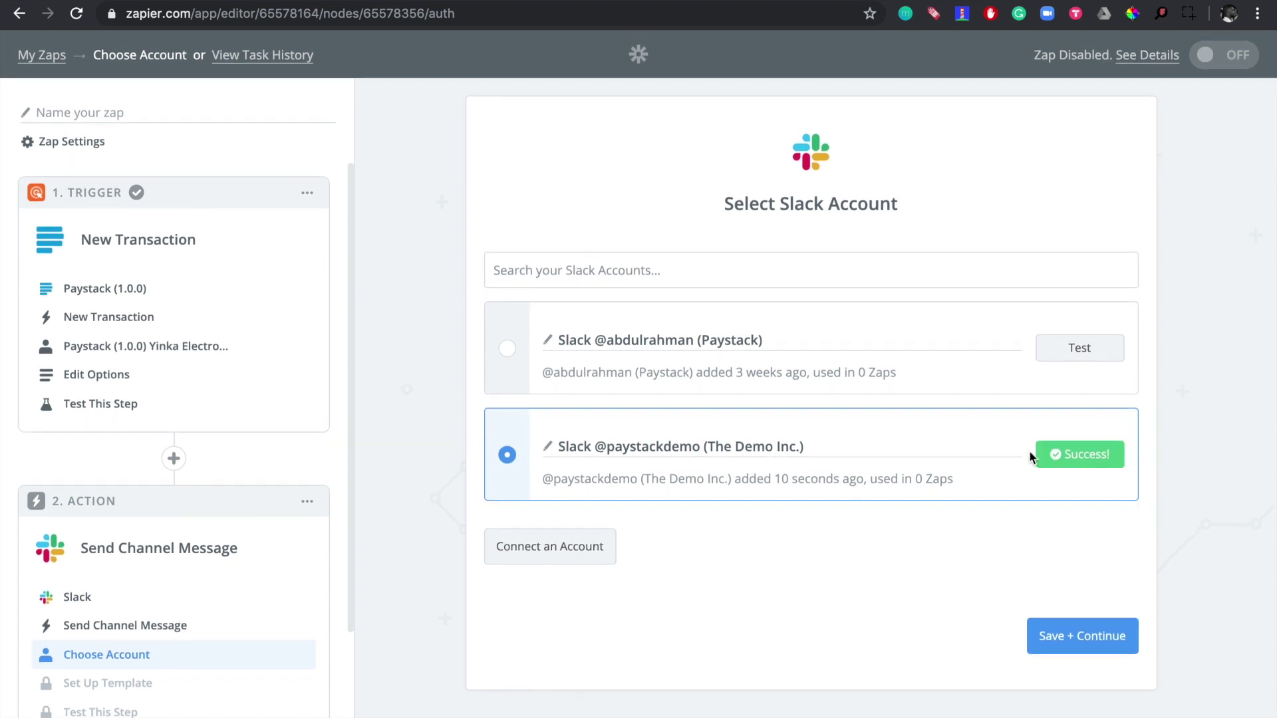
left_click(1078, 641)
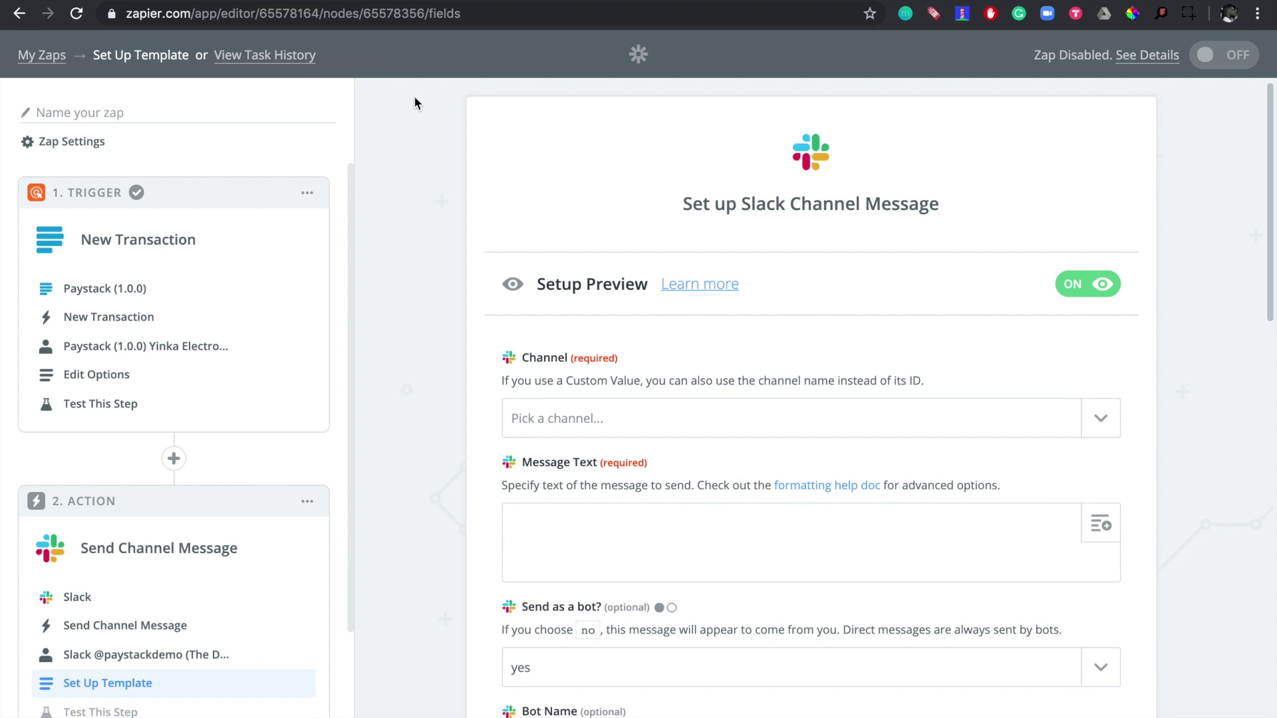
left_click(339, 1)
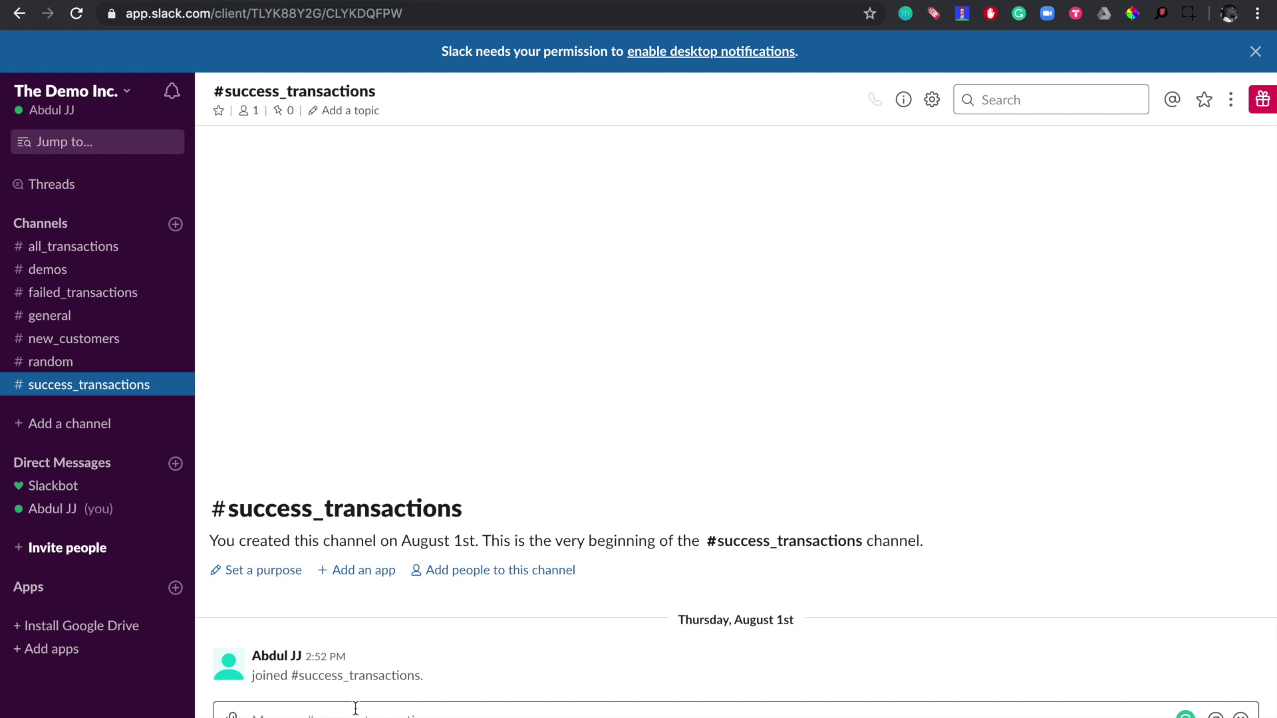
key("ctrl+Tab")
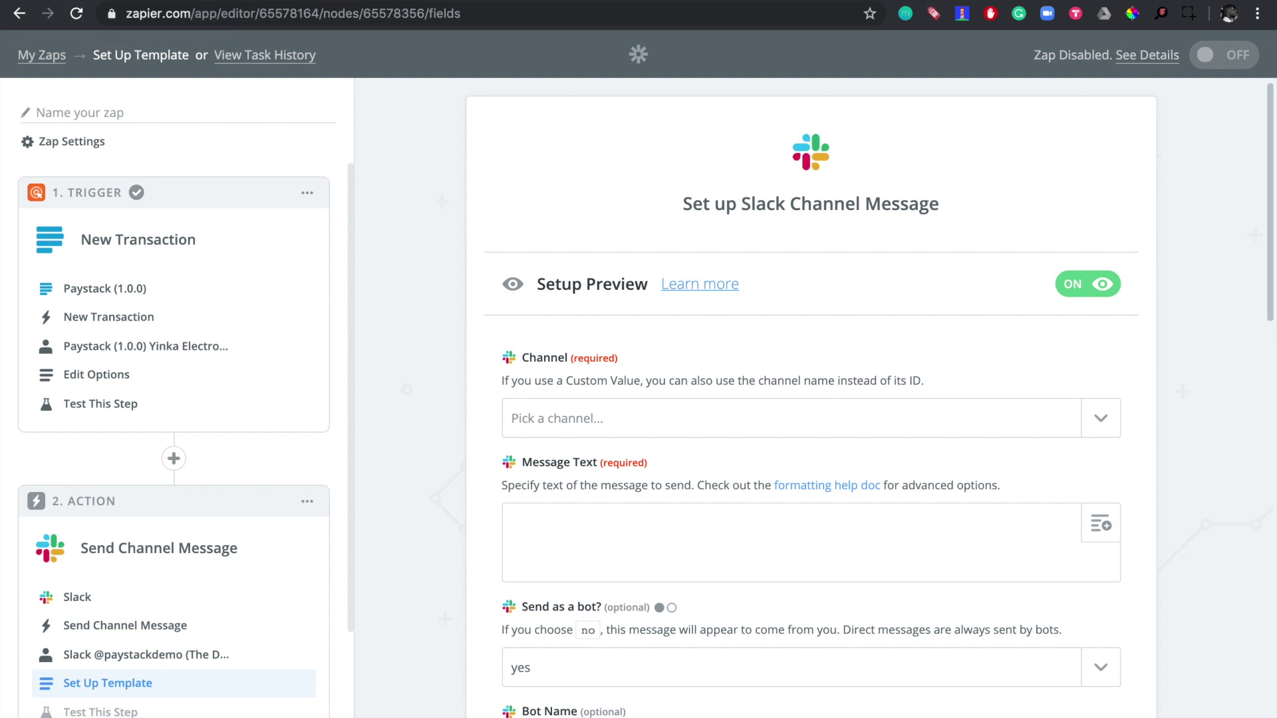
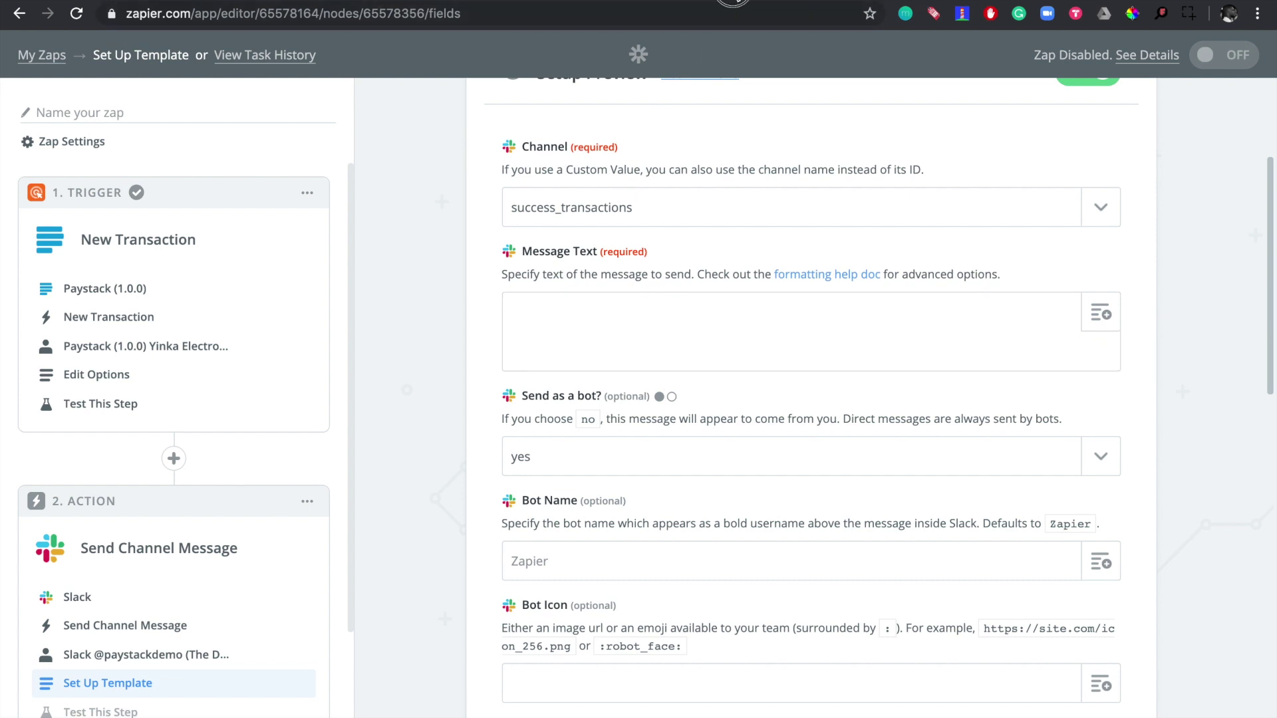
Step: Copy the prepared payment message from the Dropbox Paper document and paste it into the Slack action's Message Text
key("ctrl+Tab")
left_click_drag(308, 352, 523, 490)
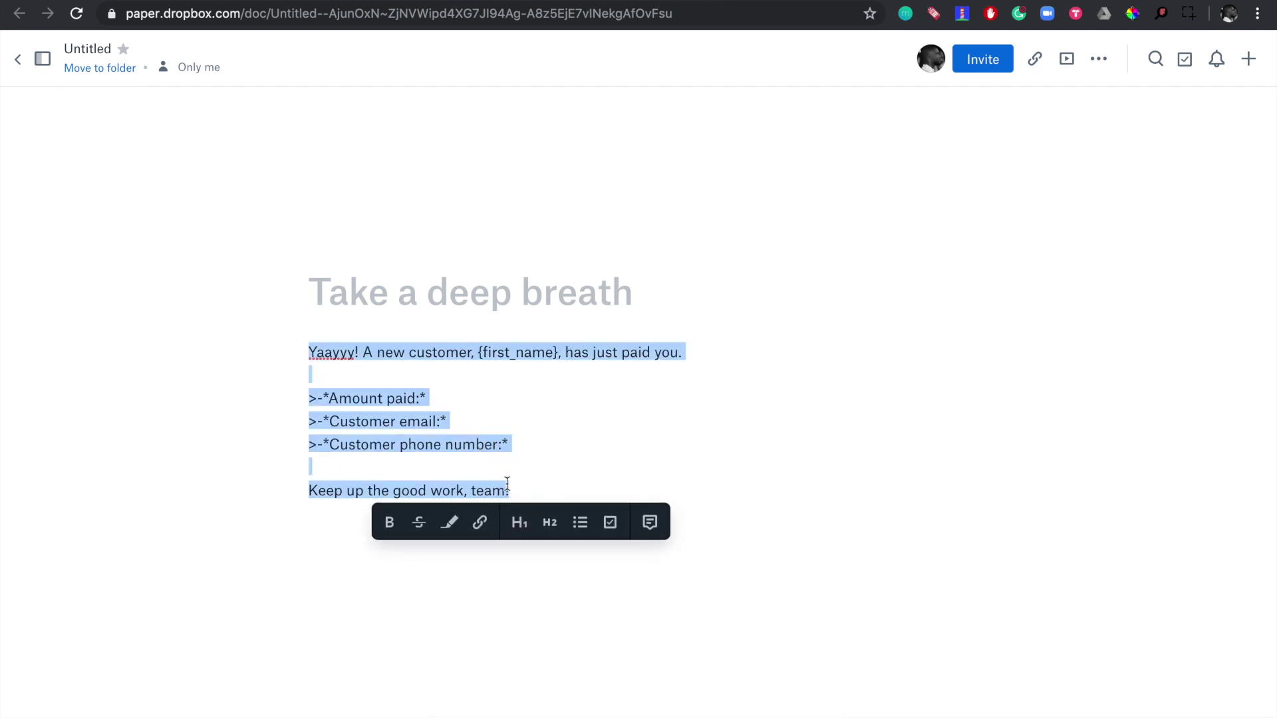
key("ctrl+shift+Tab")
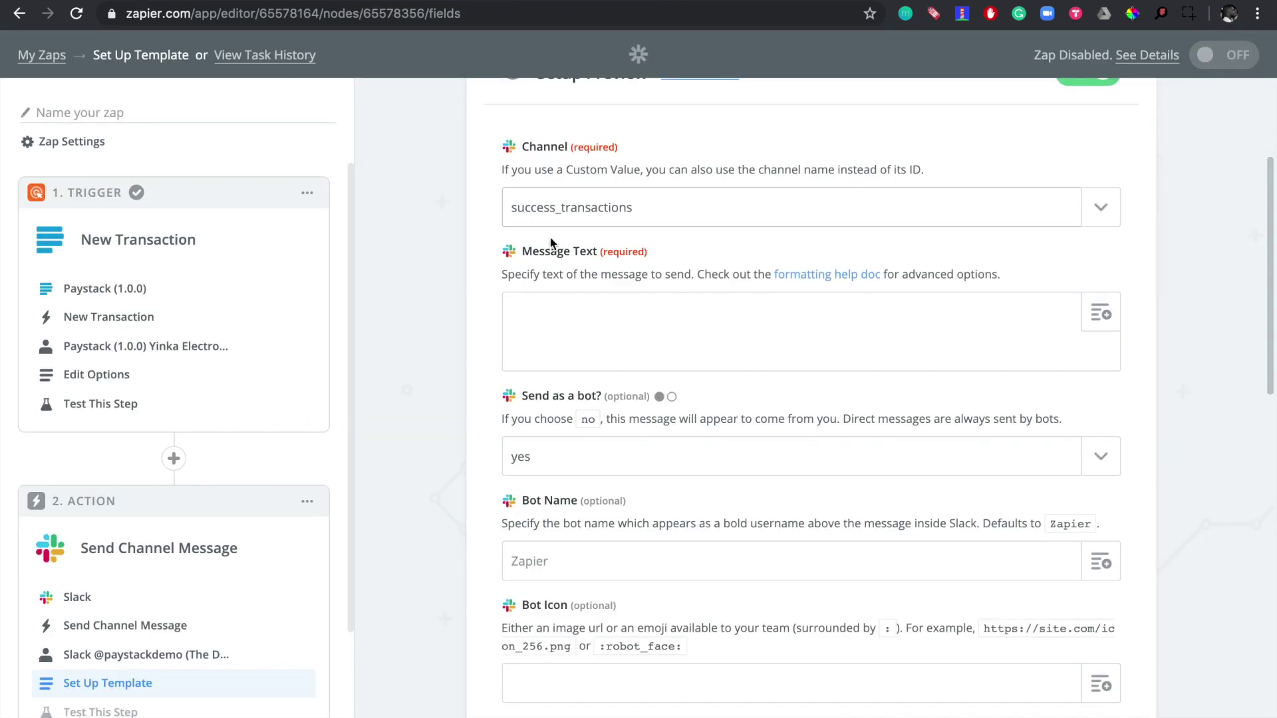
left_click(545, 304)
key("ctrl+v")
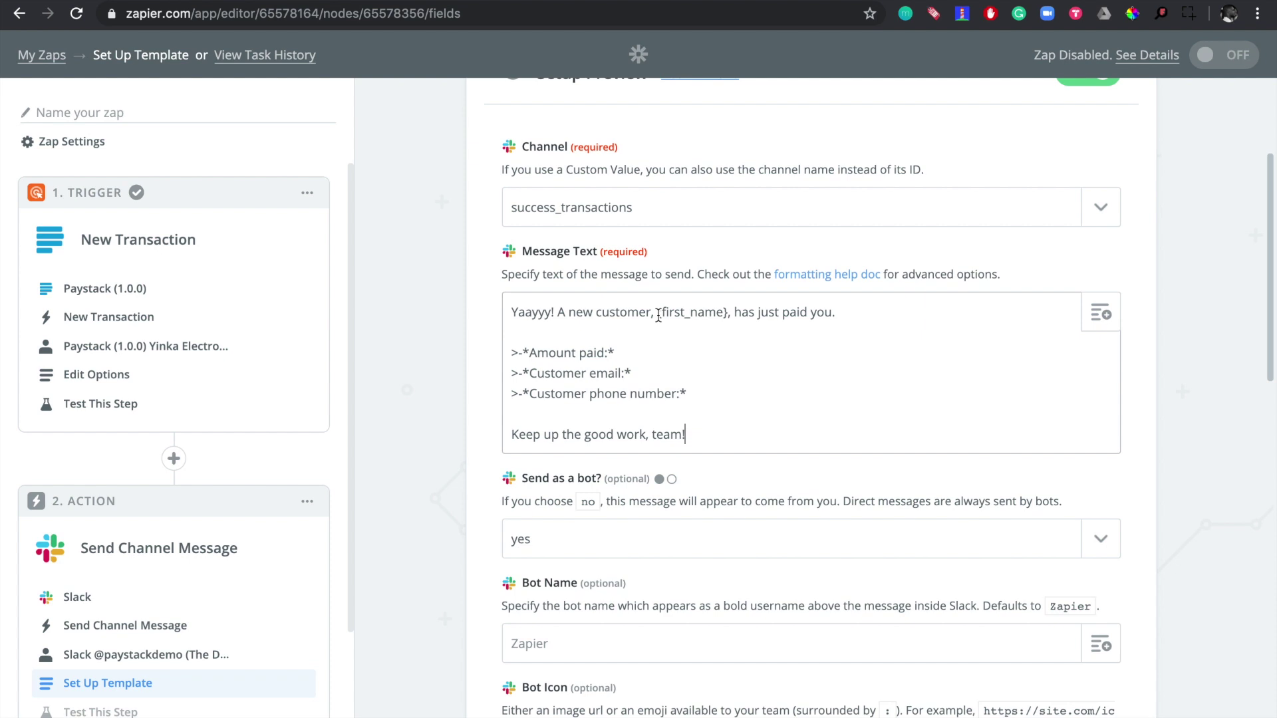
Step: Replace the {first_name} placeholder in the message text with the New Transaction trigger's Customer First Name field
left_click_drag(658, 312, 727, 312)
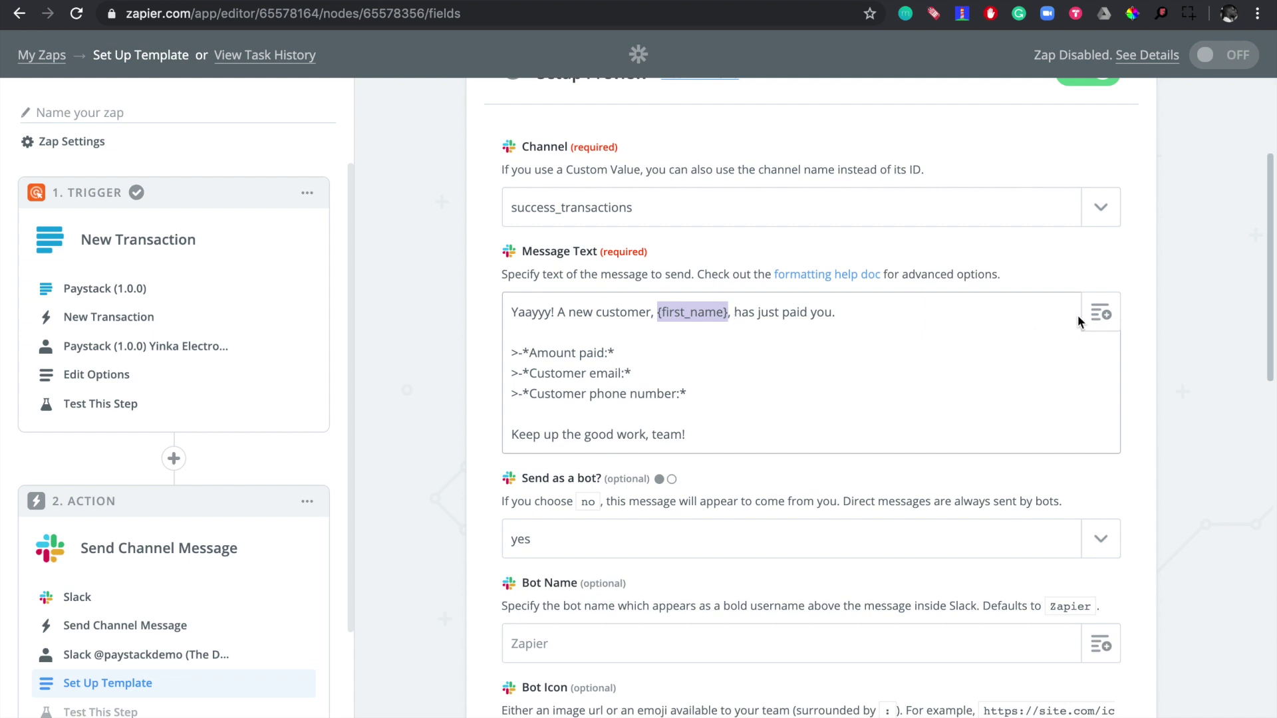
left_click(1107, 325)
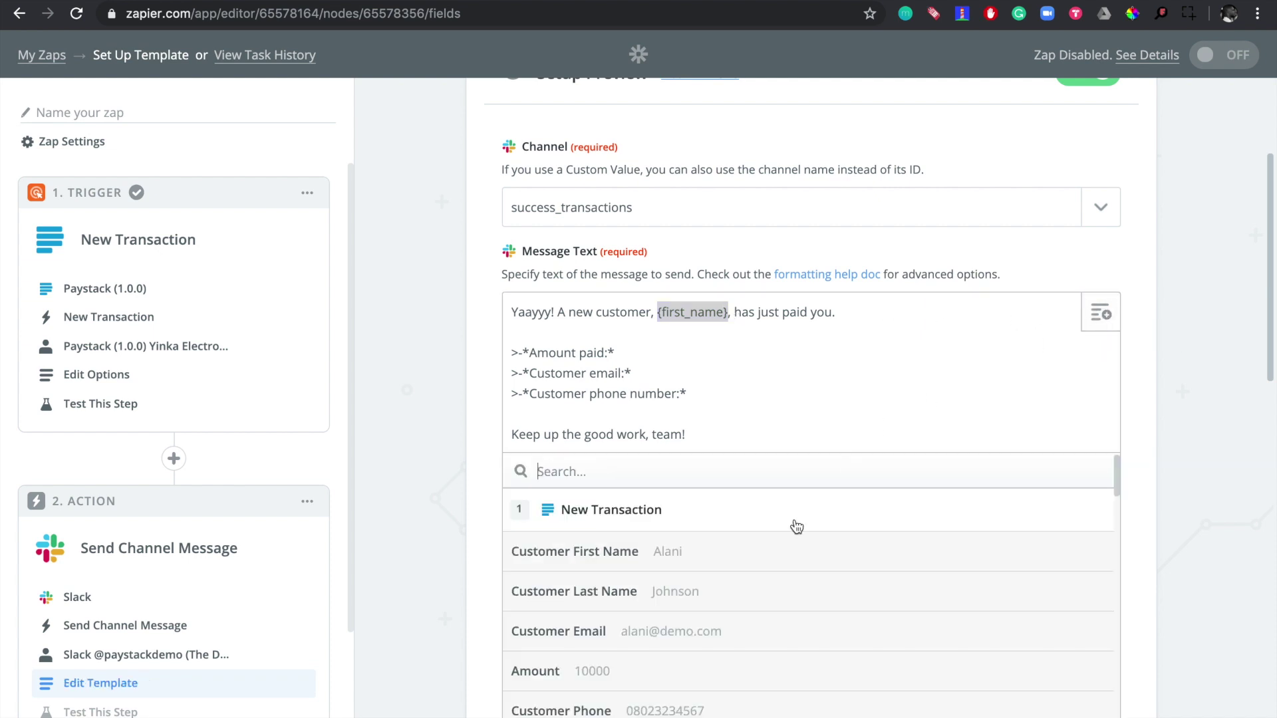
scroll(775, 459, "down", 2)
scroll(776, 462, "up", 2)
scroll(1171, 389, "down", 2)
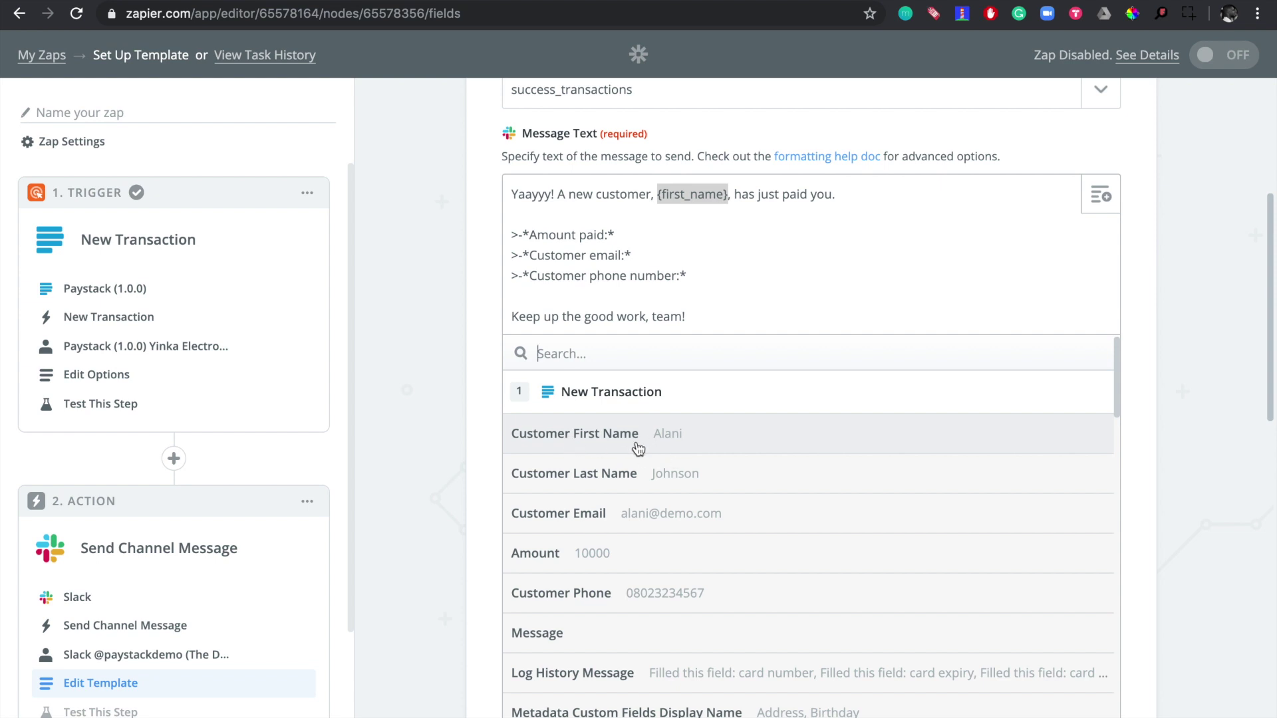
scroll(637, 447, "down", 2)
scroll(637, 447, "up", 3)
left_click(682, 445)
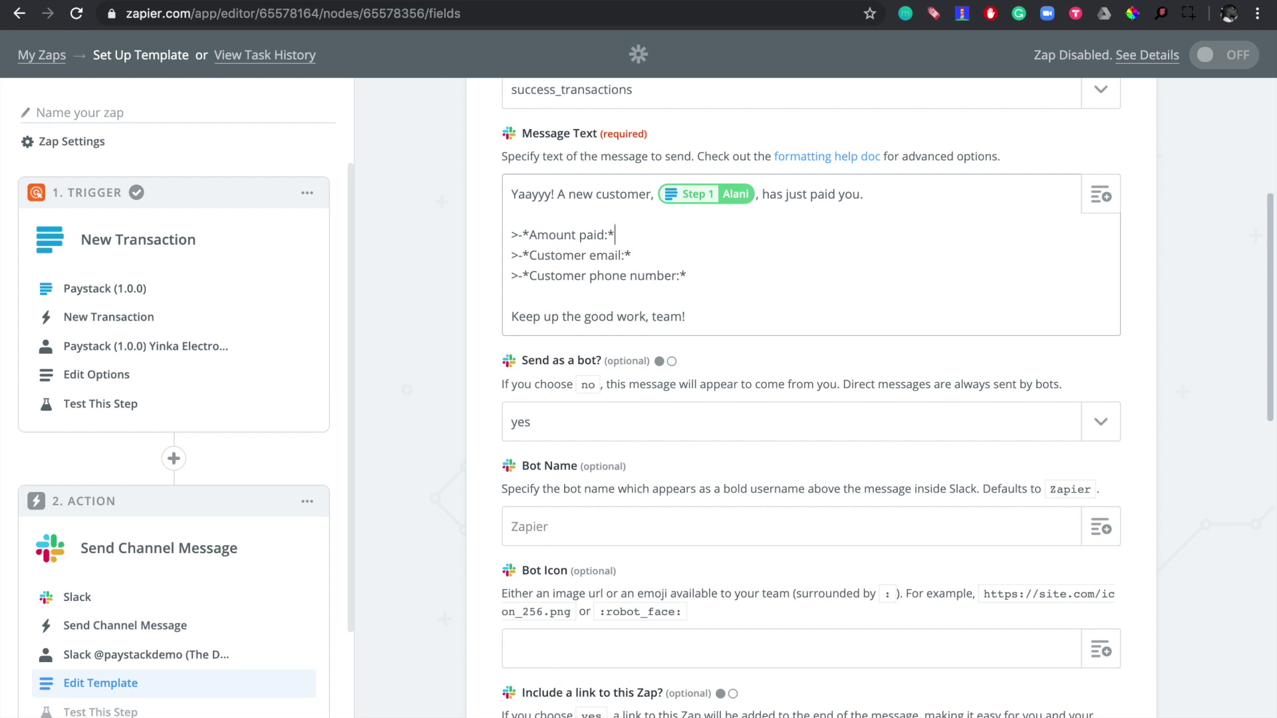
Step: Insert the trigger's Amount field after "Amount paid:" and its Customer Email field after "Customer email:" in the message text
left_click(1102, 194)
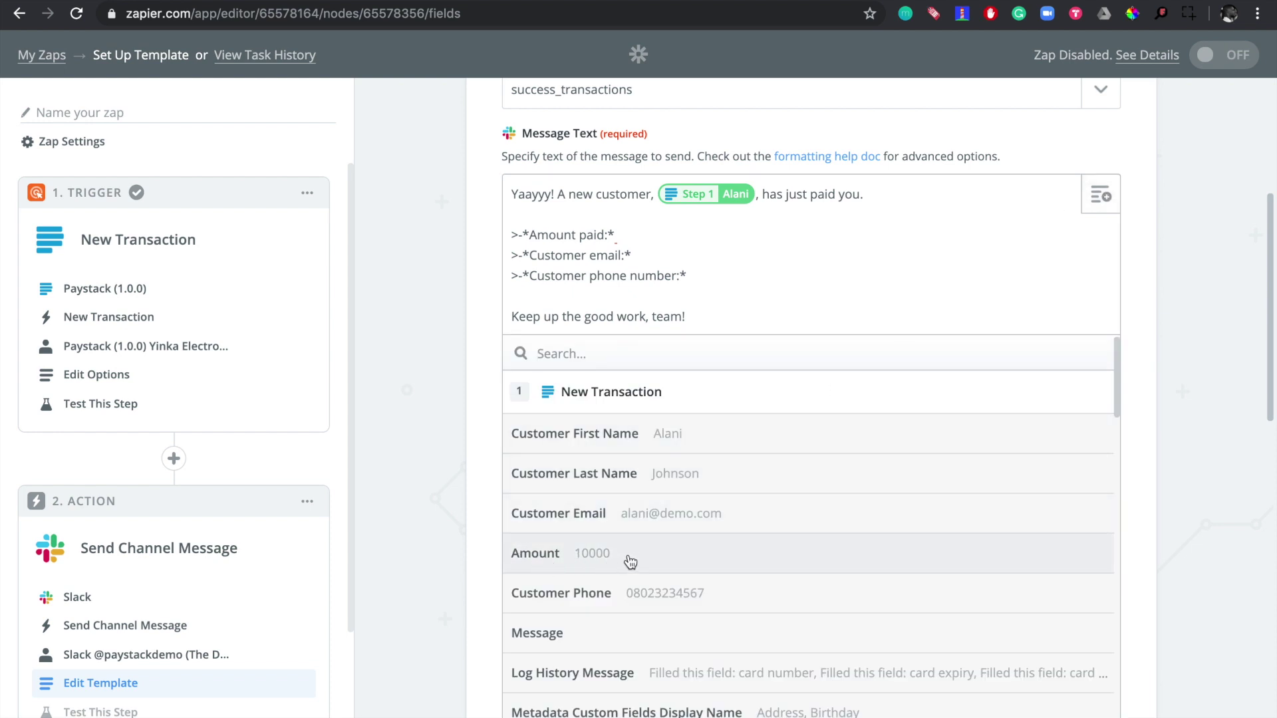
left_click(592, 556)
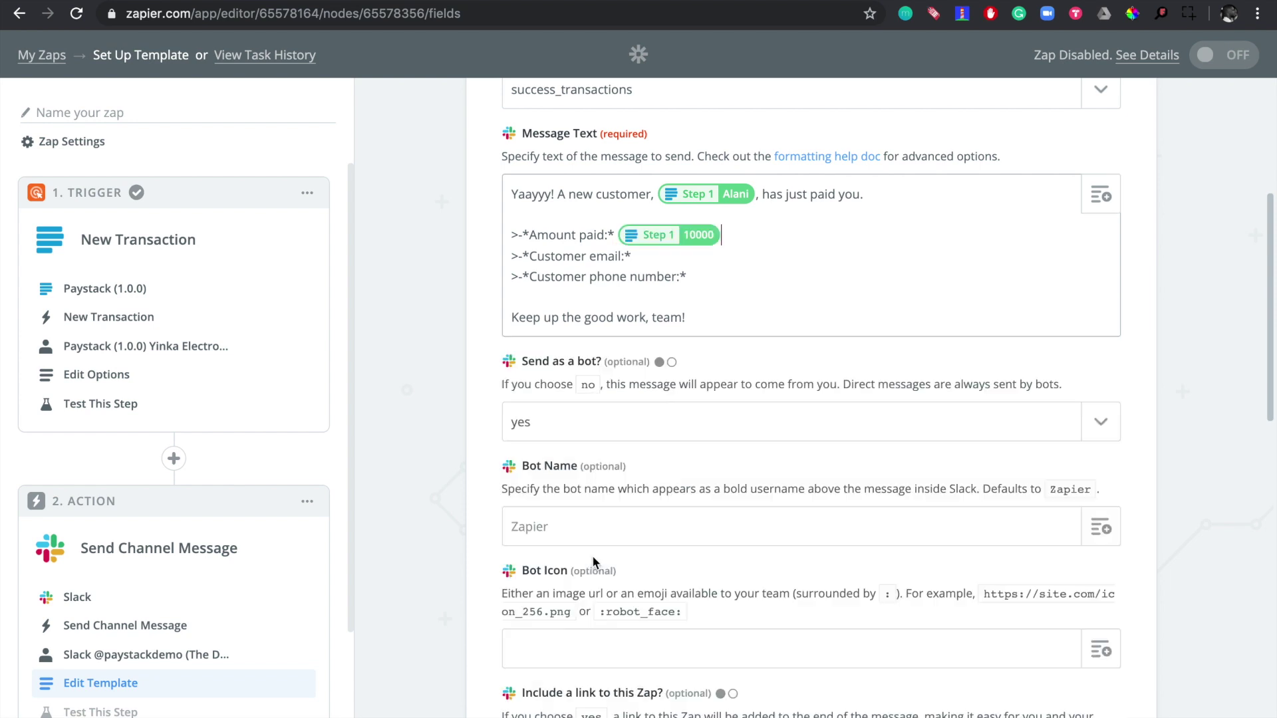
left_click(668, 257)
left_click(1101, 195)
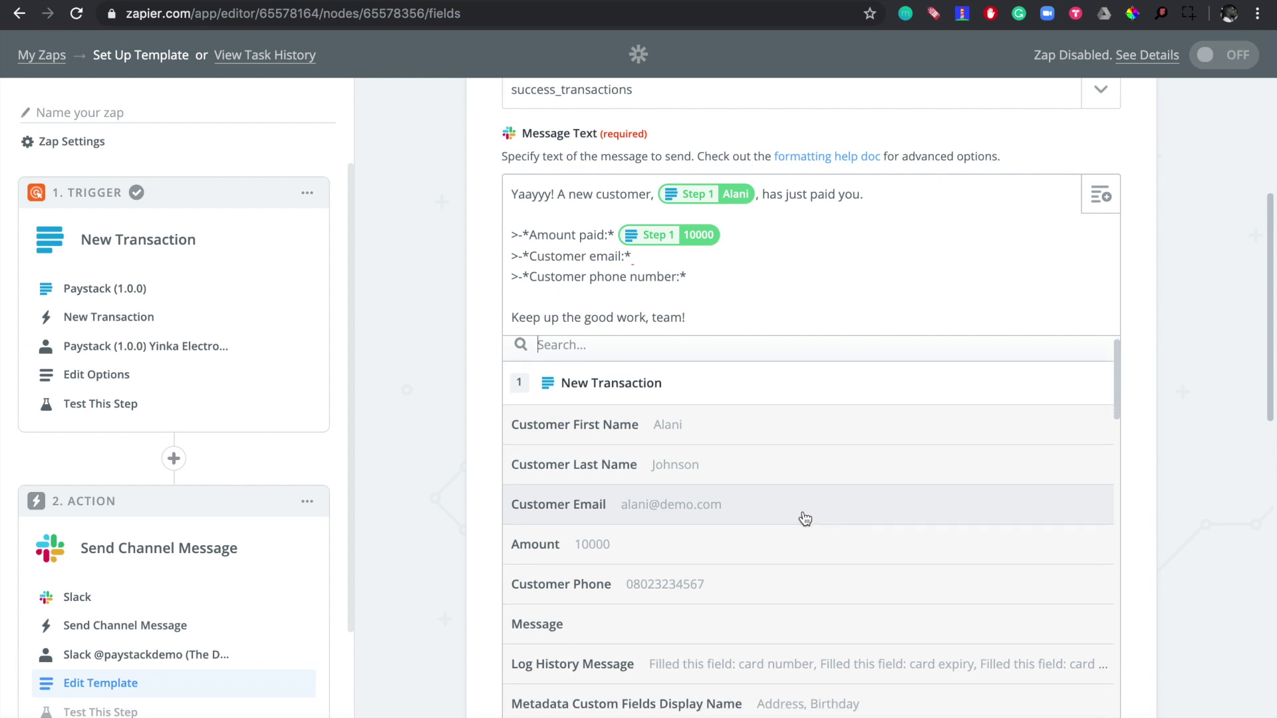
left_click(699, 509)
Step: Insert the trigger's Customer Phone field after "Customer phone number:" in the message text
left_click(740, 277)
left_click(1100, 197)
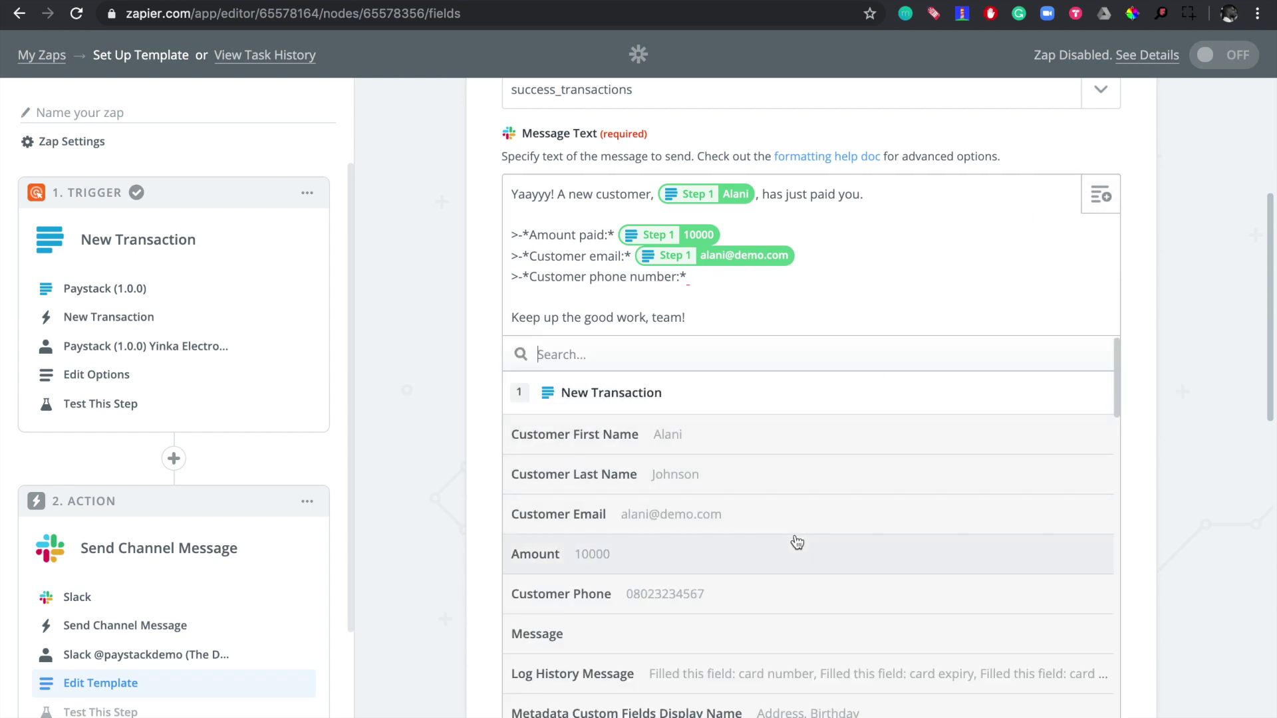
scroll(795, 532, "down", 2)
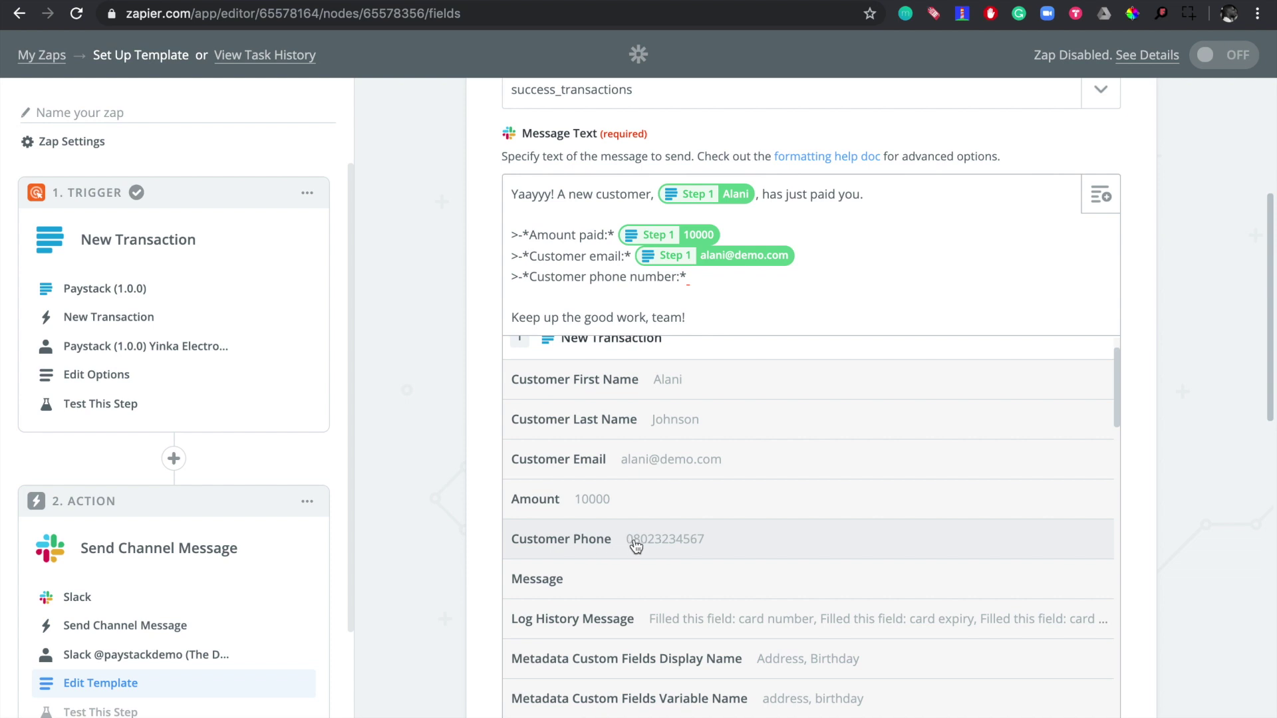
left_click(681, 539)
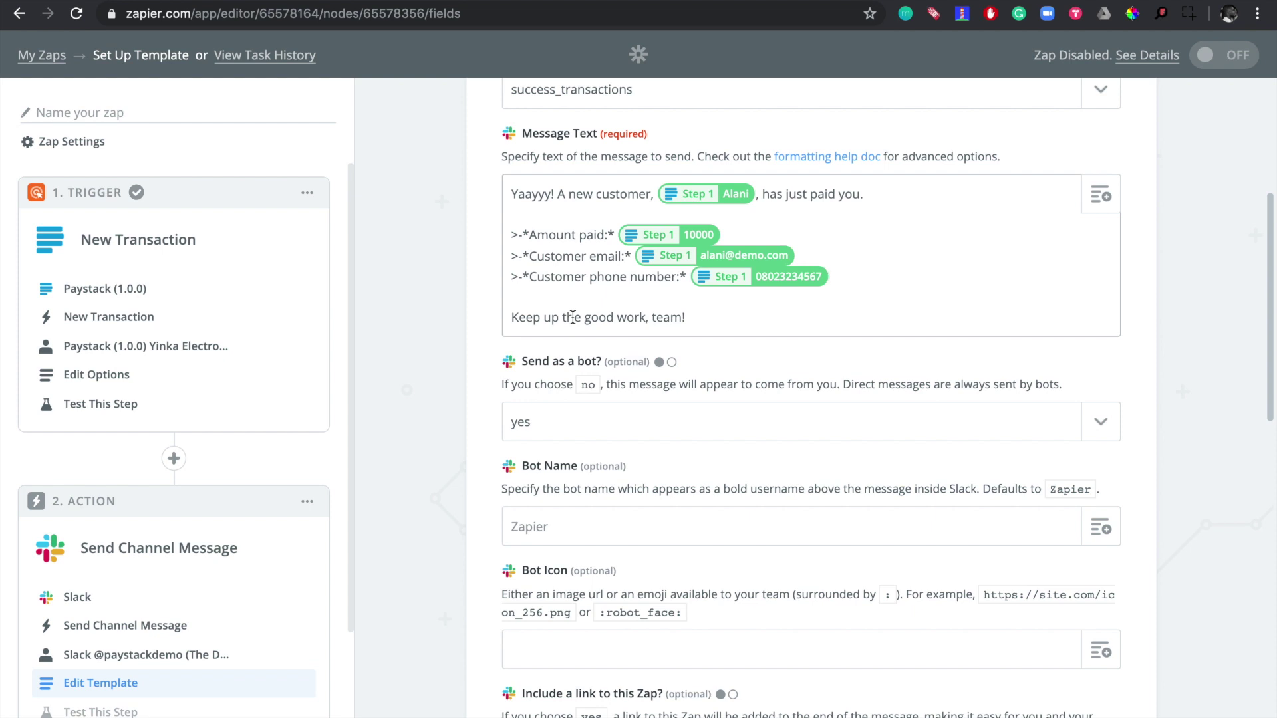
Step: Review the remaining Slack message options, leave them at their defaults and continue to the action's test
scroll(677, 429, "down", 2)
scroll(677, 431, "down", 1)
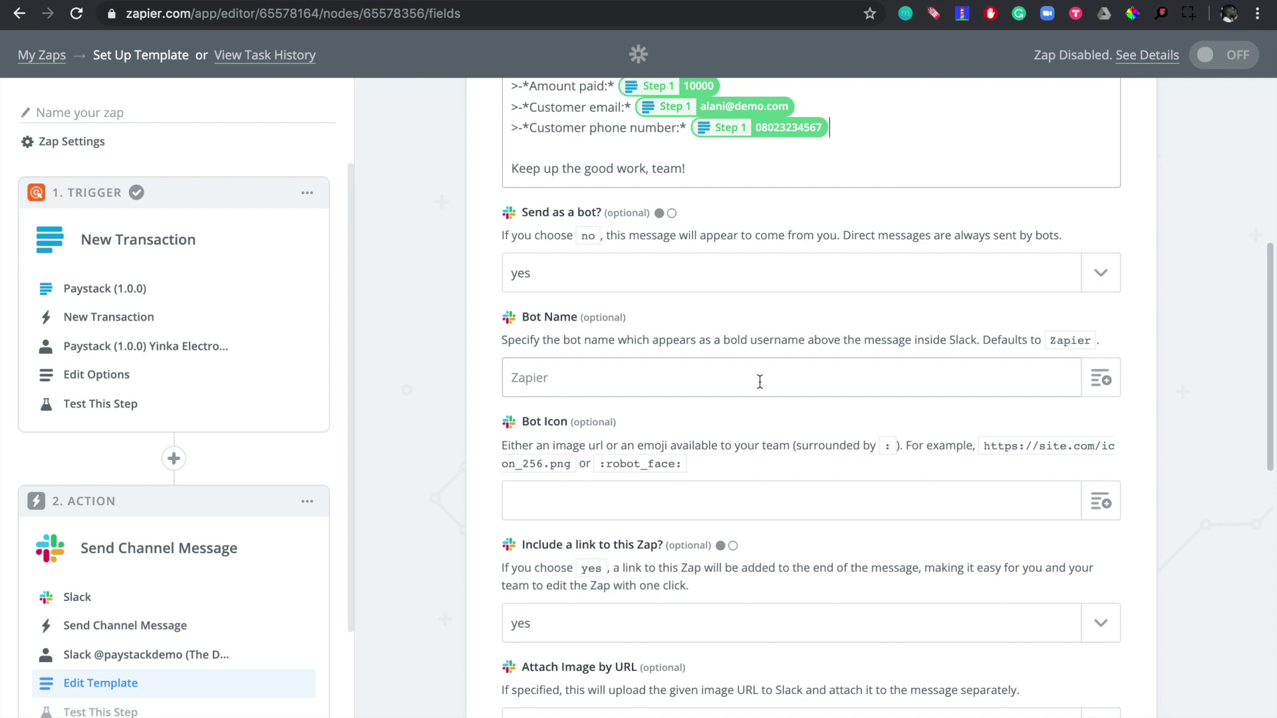
scroll(749, 332, "down", 1)
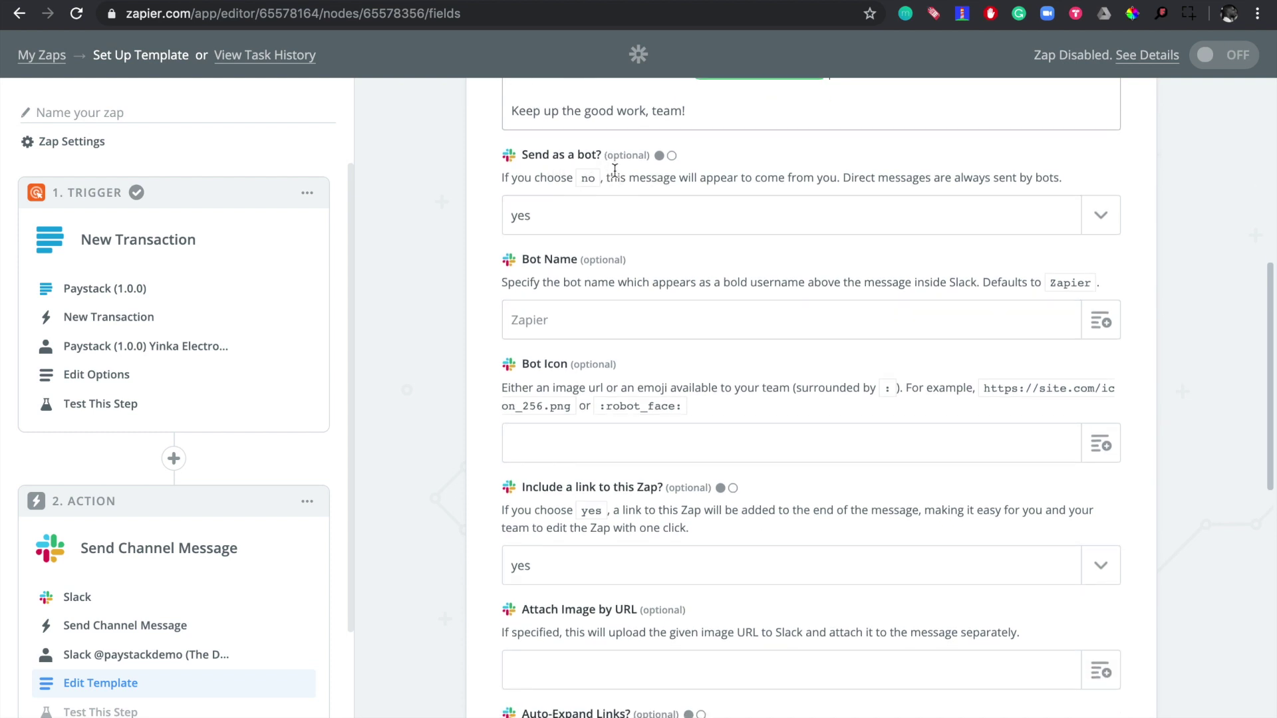
scroll(582, 266, "down", 1)
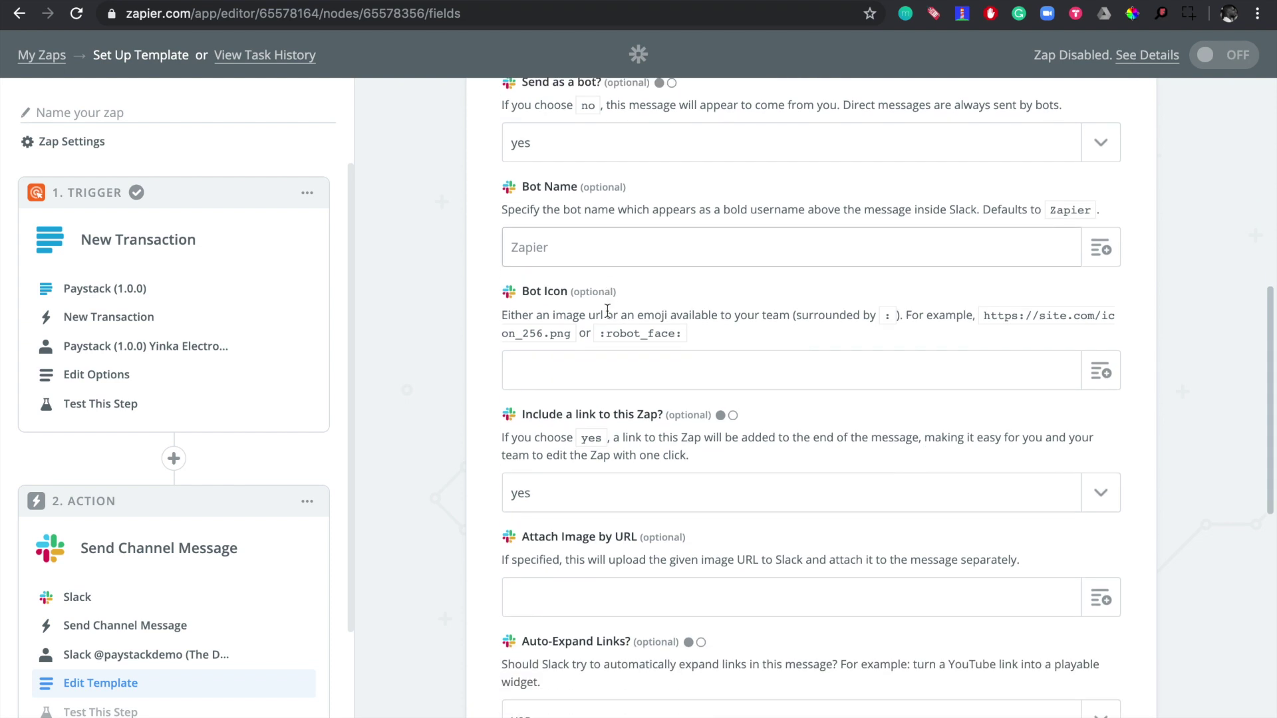
scroll(566, 213, "down", 5)
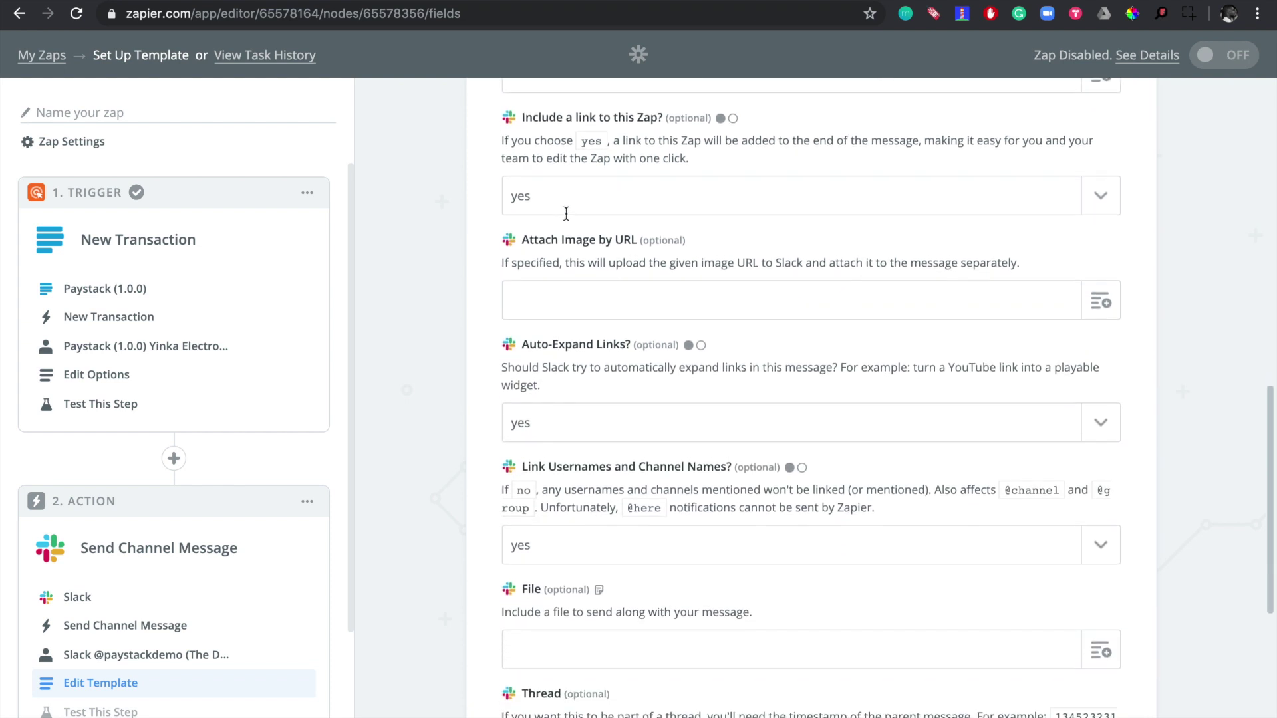
scroll(566, 213, "down", 5)
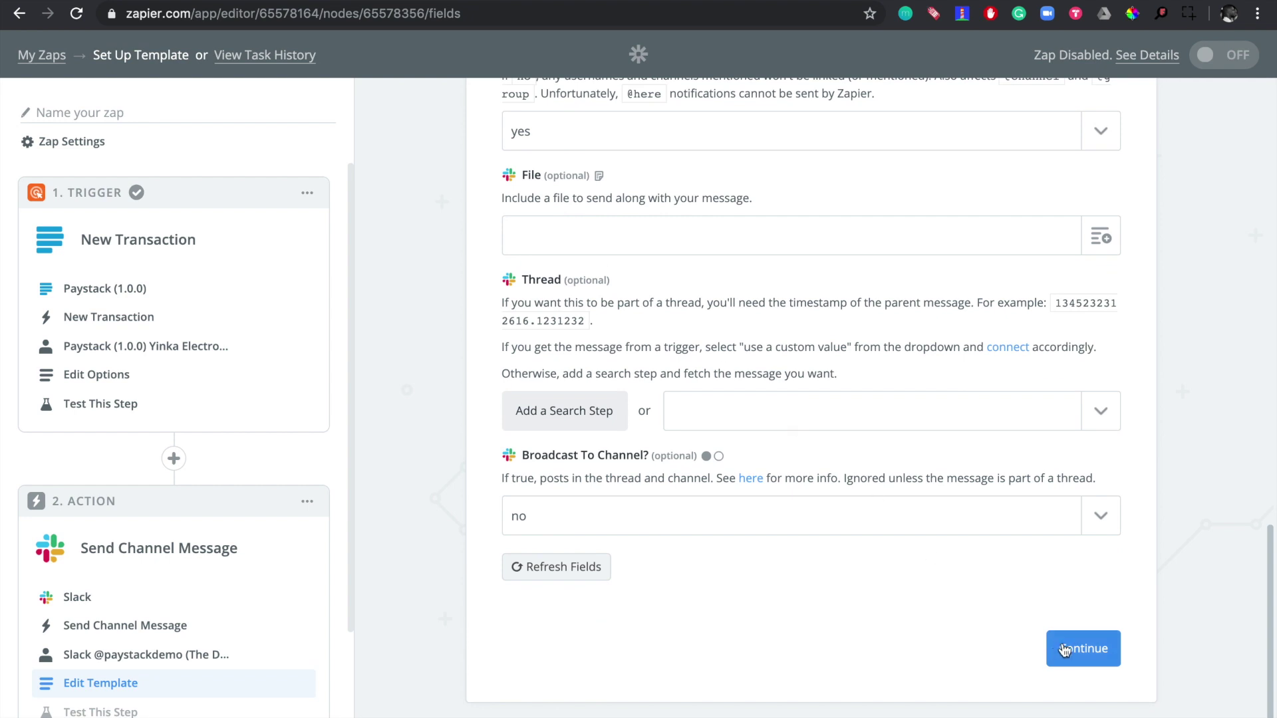
left_click(1091, 650)
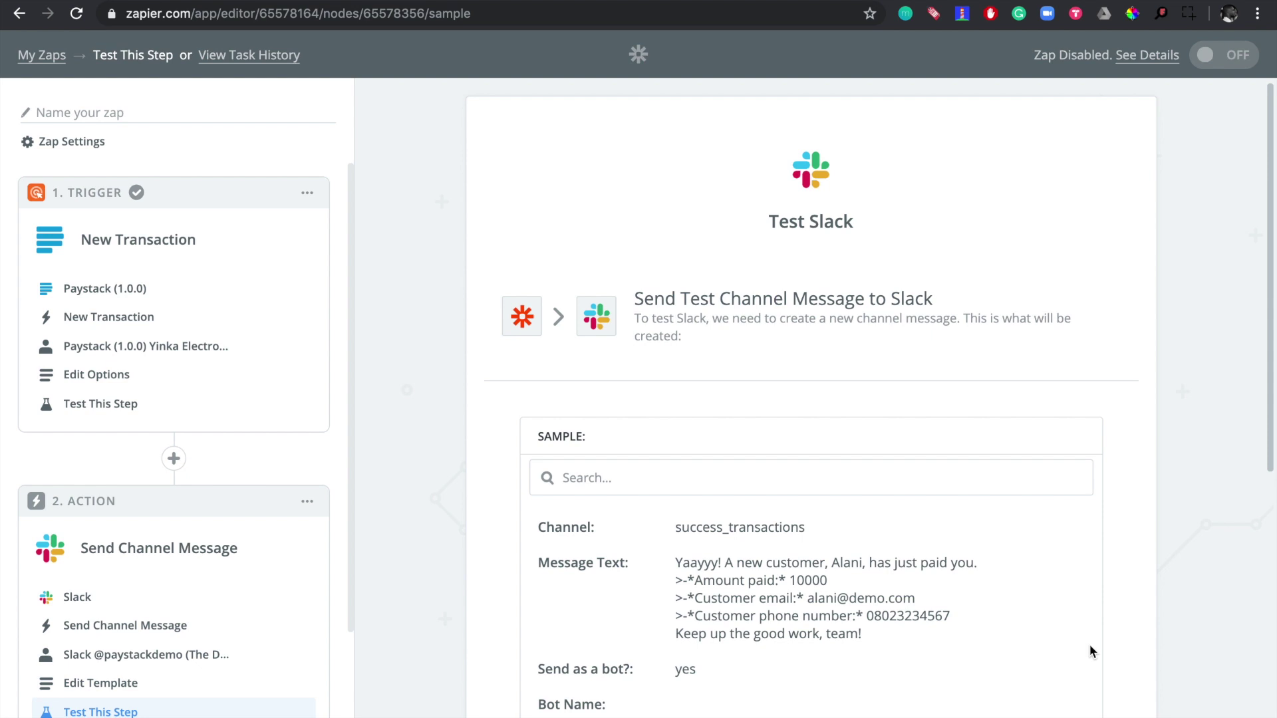
Step: Send the test channel message to Slack and check it in the success_transactions channel
scroll(1089, 644, "down", 3)
scroll(1149, 496, "down", 2)
scroll(1153, 499, "down", 6)
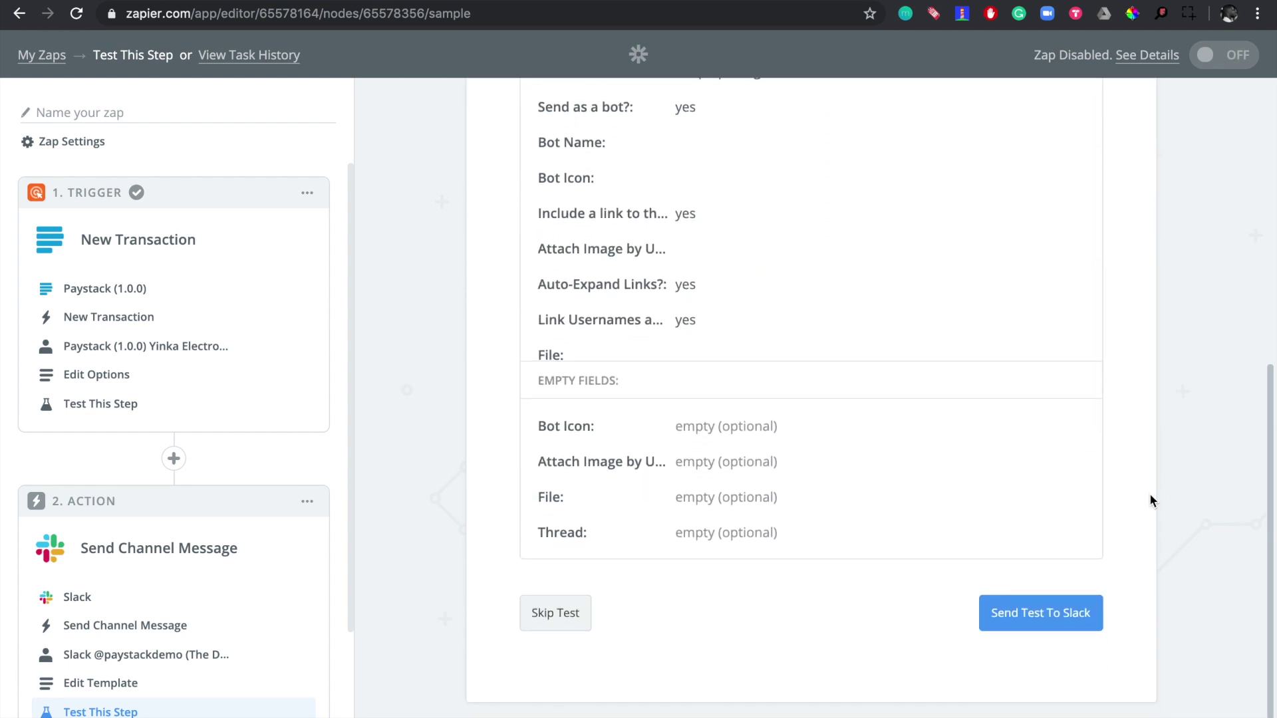
left_click(1056, 619)
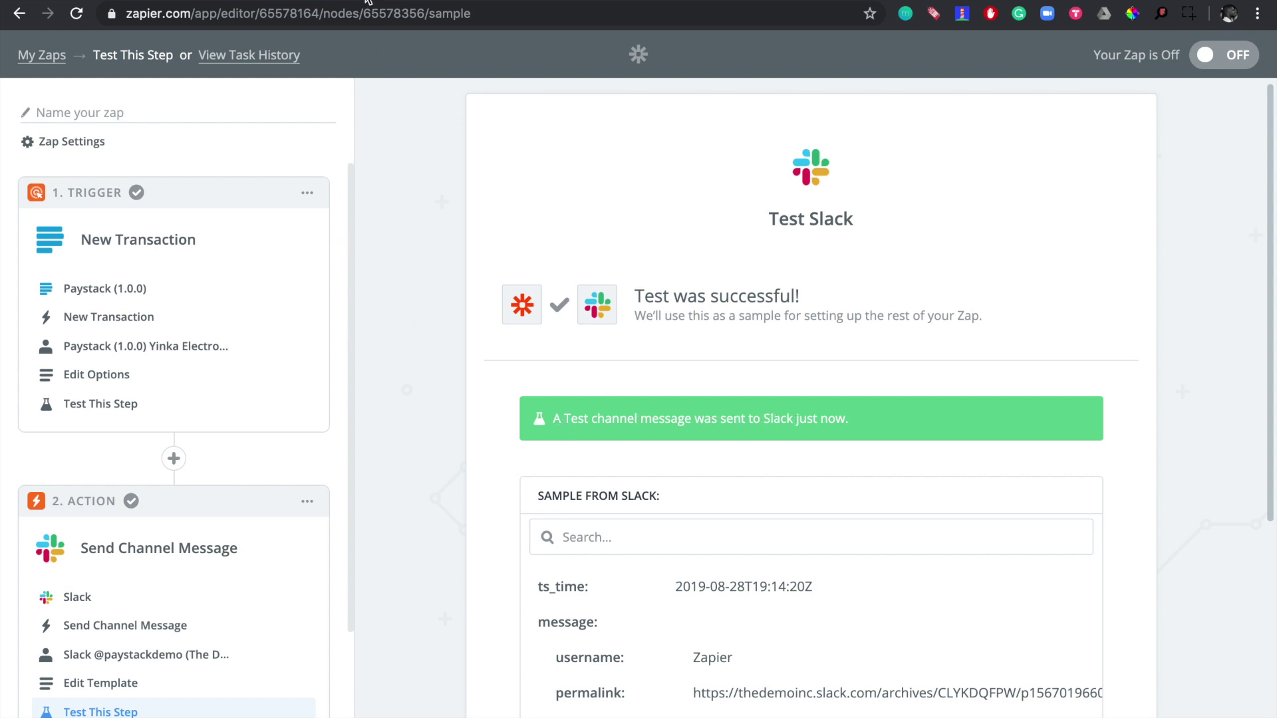
left_click(373, 7)
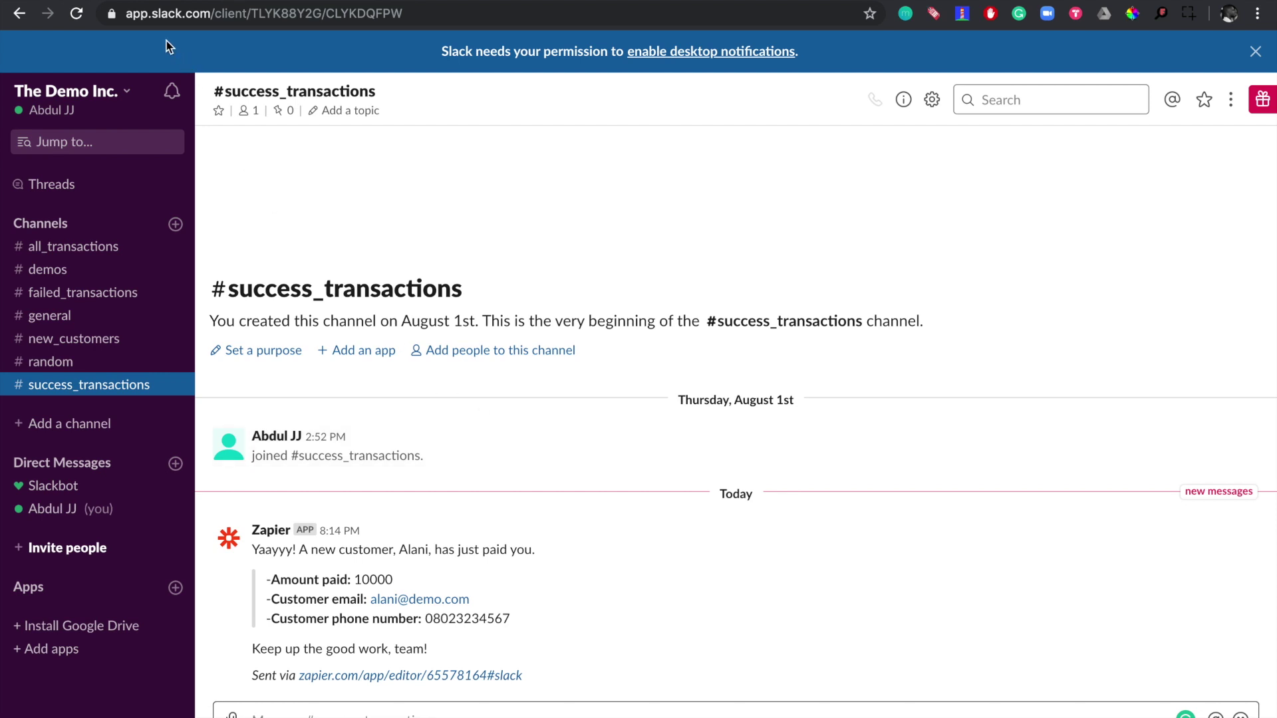
Step: Return to the Zap editor, finish the setup under the name Paystack Slack Zap and turn the Zap on
key("alt+Left")
left_click(1060, 601)
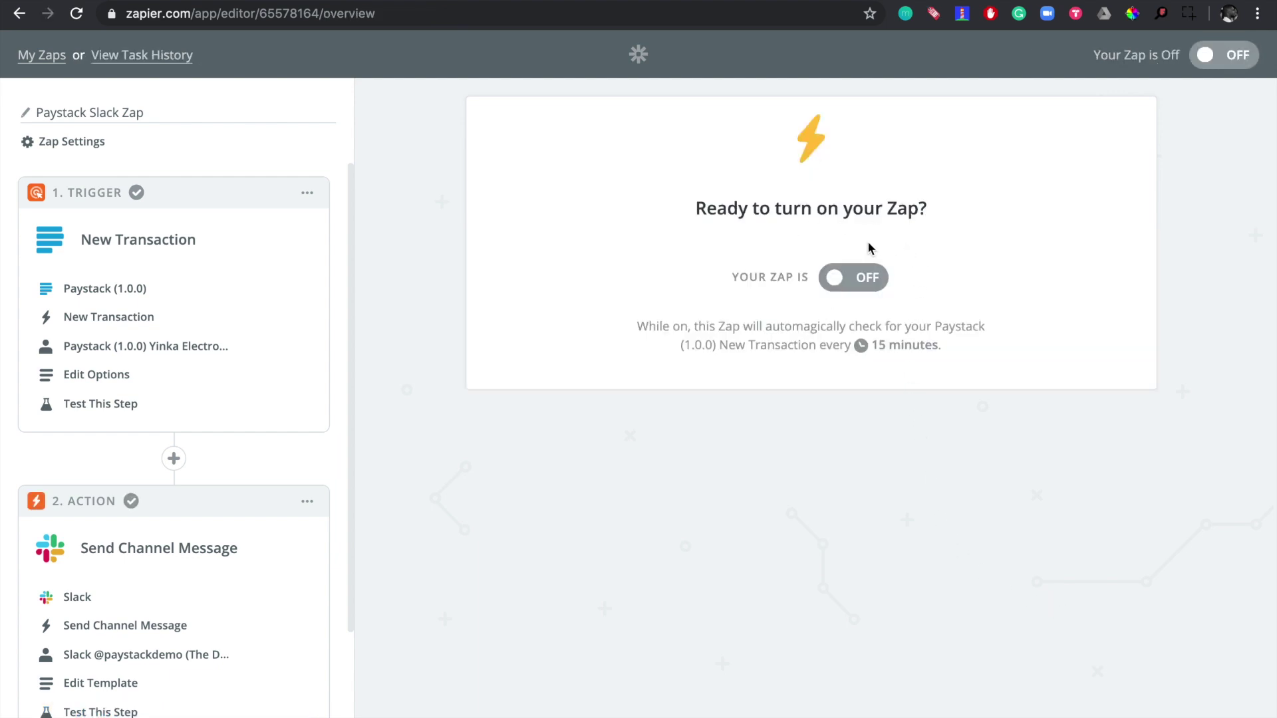
left_click(853, 278)
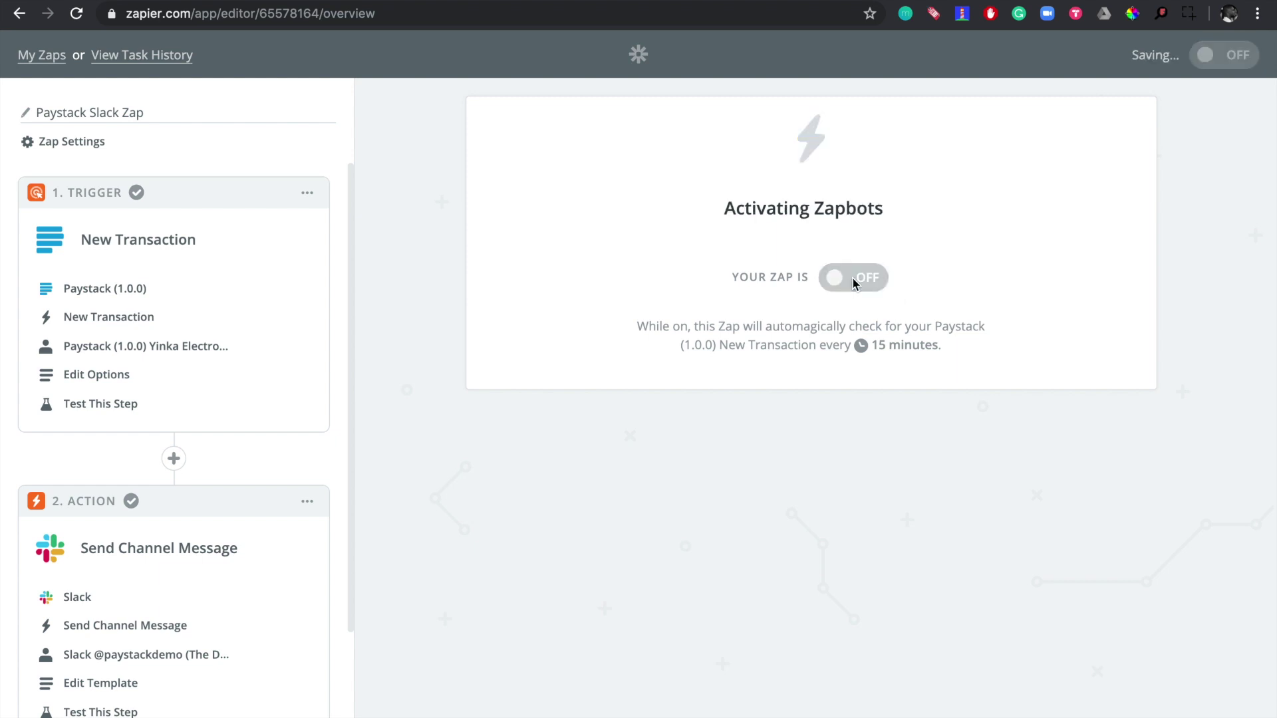